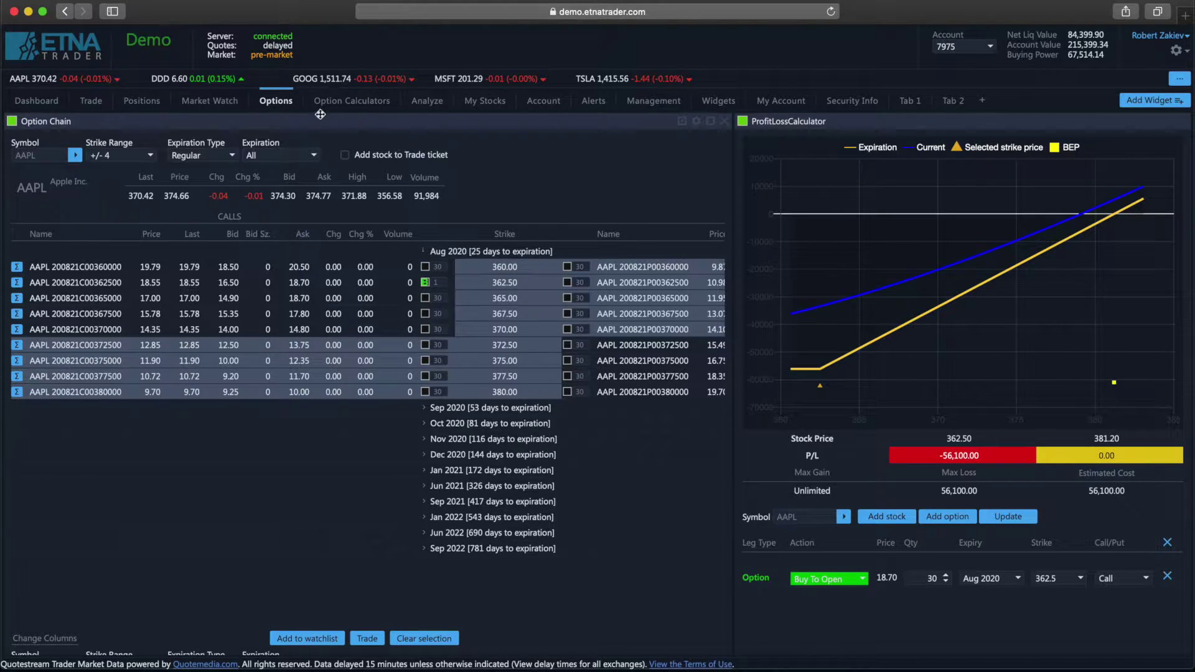
click(89, 100)
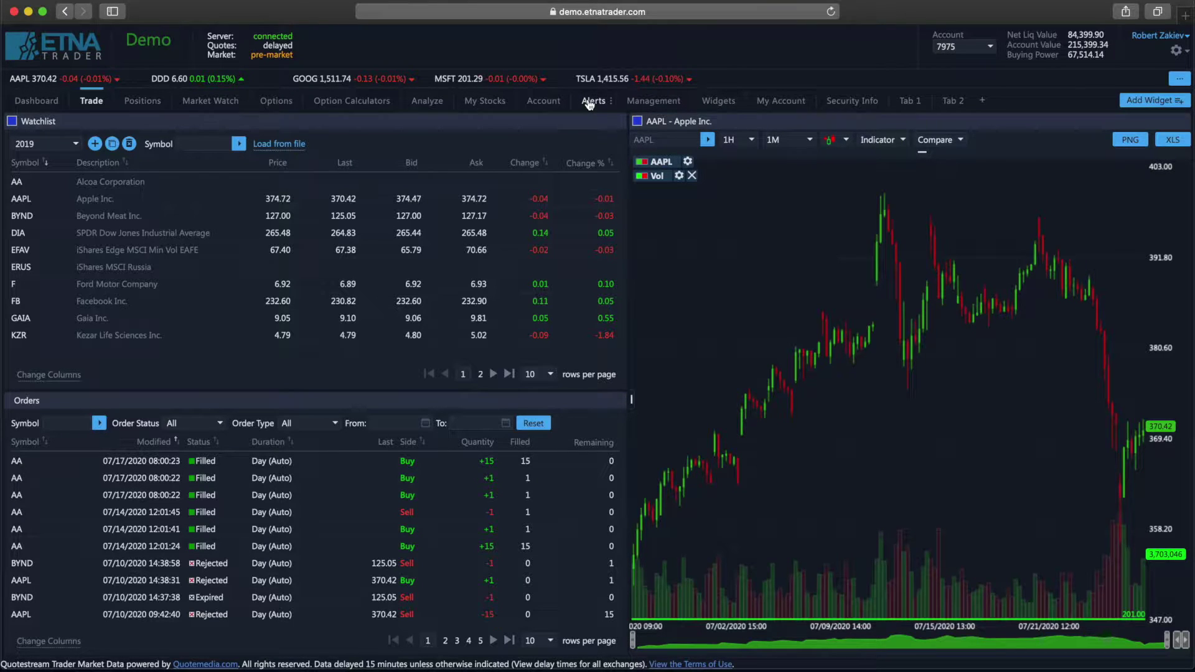
click(290, 101)
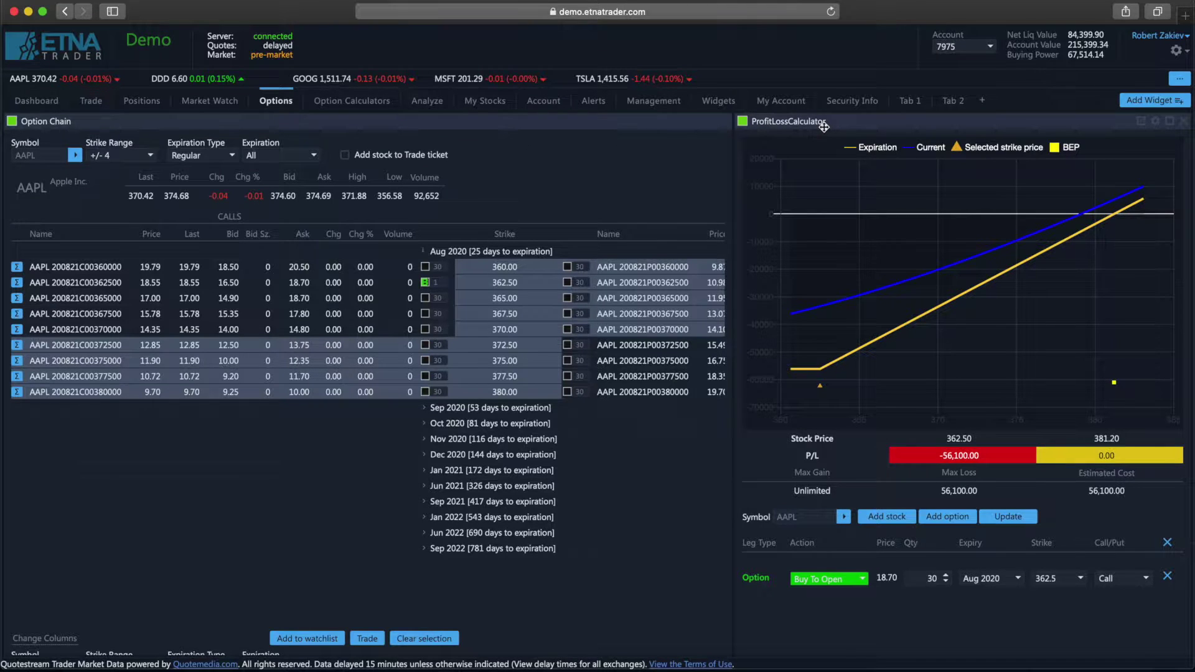
Add an AAPL ProbabilityCalculator widget and place it beside the profit/loss chart.
click(1151, 101)
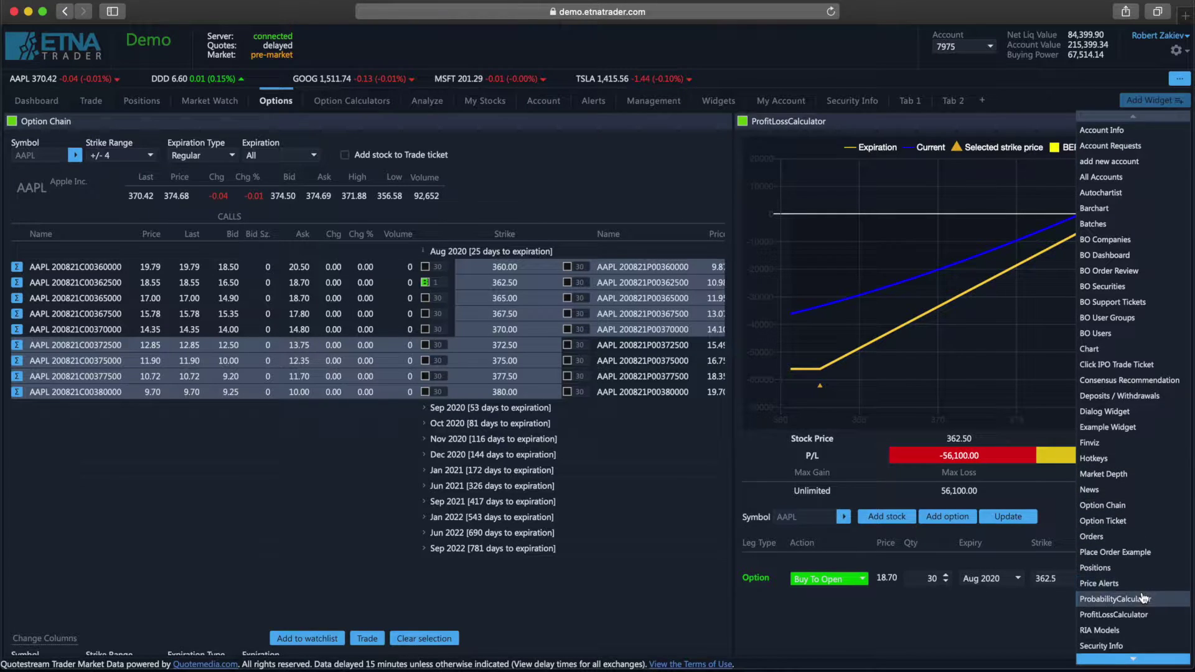
click(1114, 599)
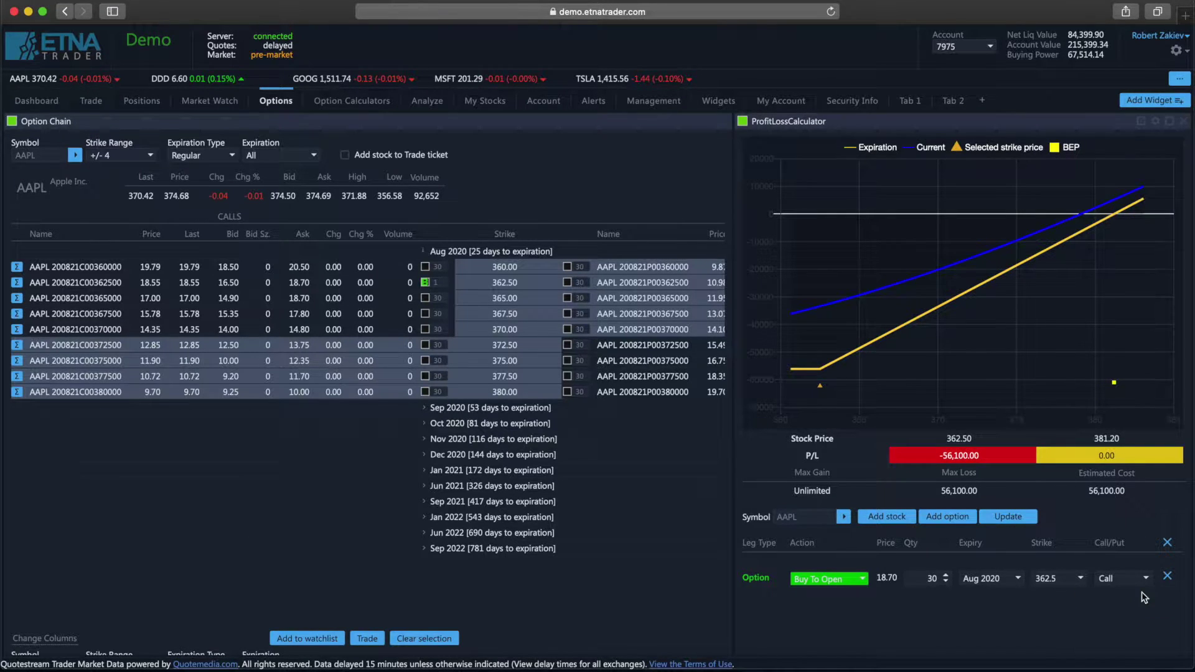
drag(1114, 120, 1013, 165)
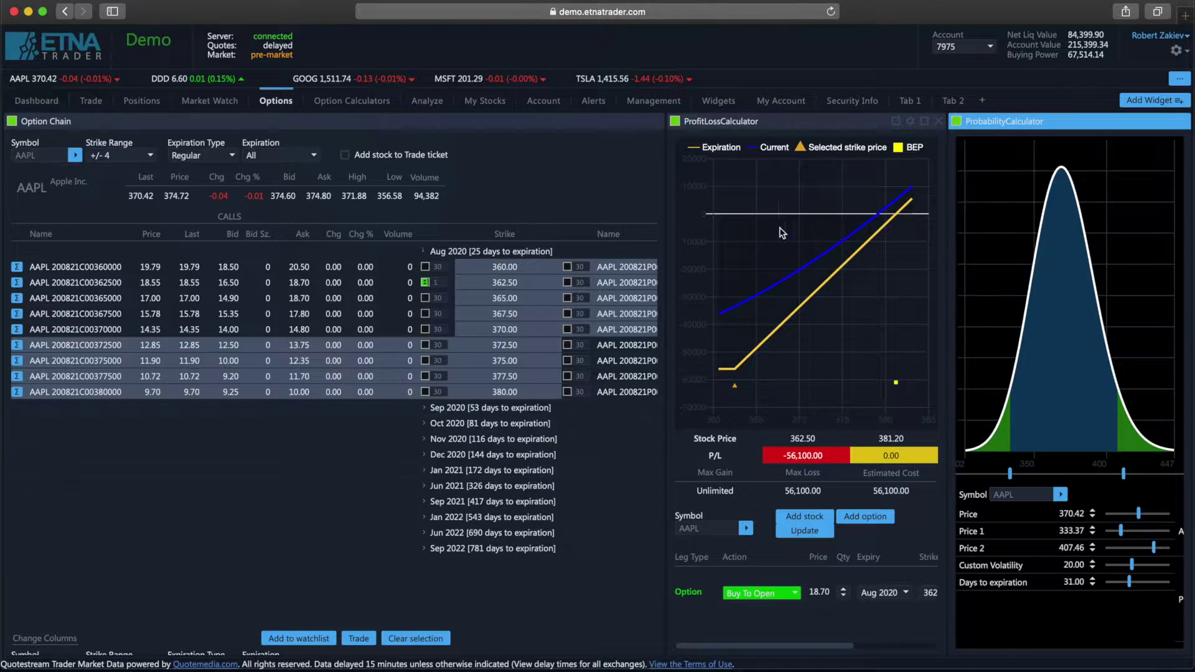
mouse_move(471, 277)
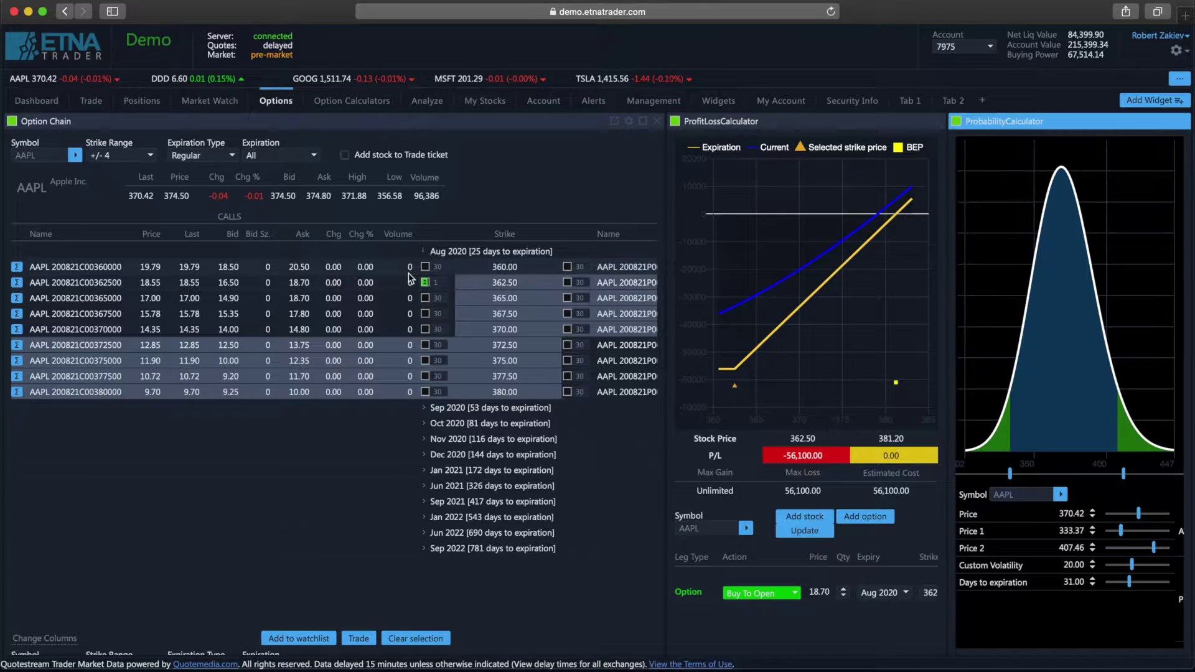
Close the profit/loss and probability calculators, then tick the AAPL 362.50 call in the chain.
click(939, 122)
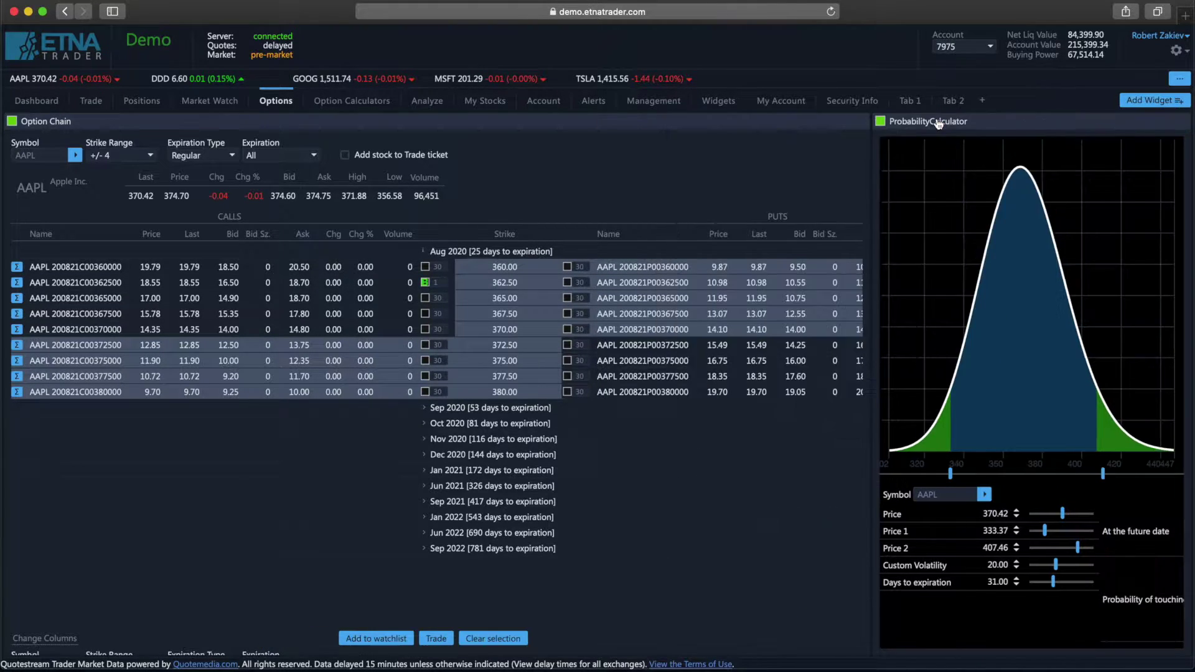
click(1184, 123)
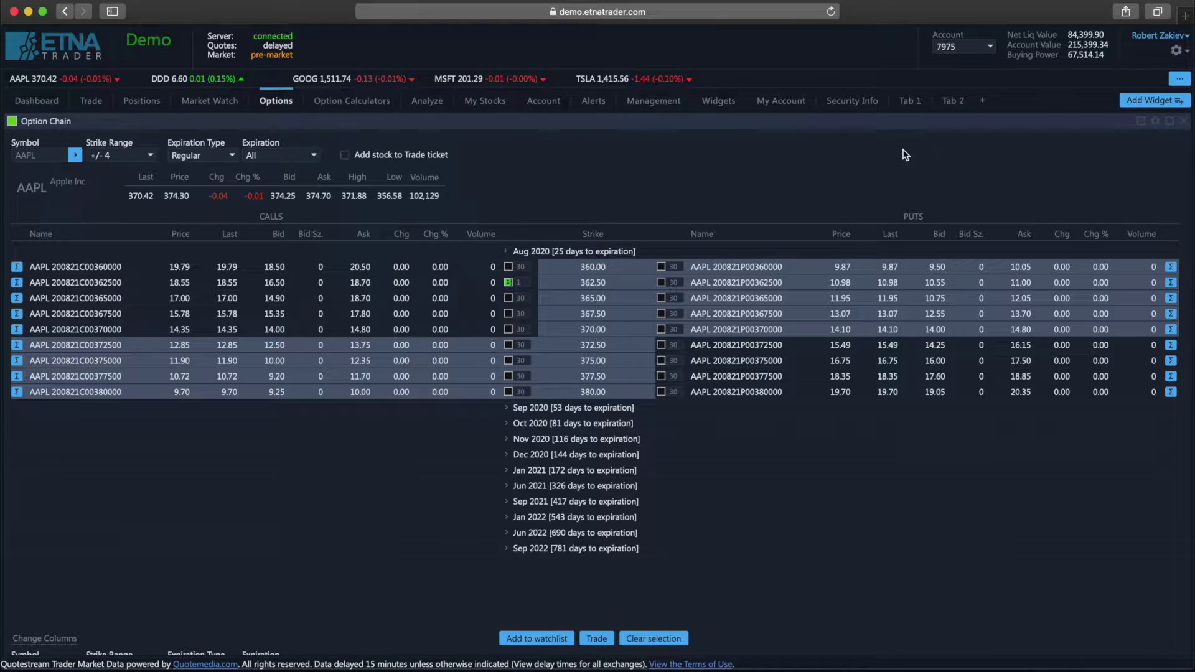
mouse_move(611, 280)
click(508, 282)
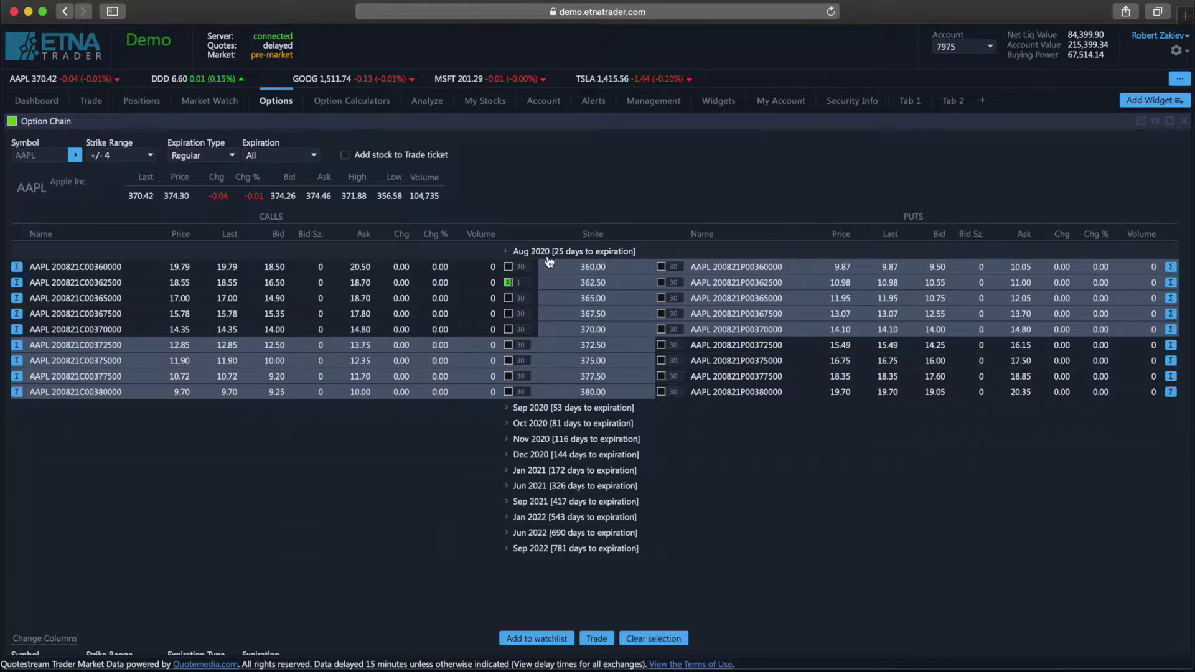
mouse_move(658, 357)
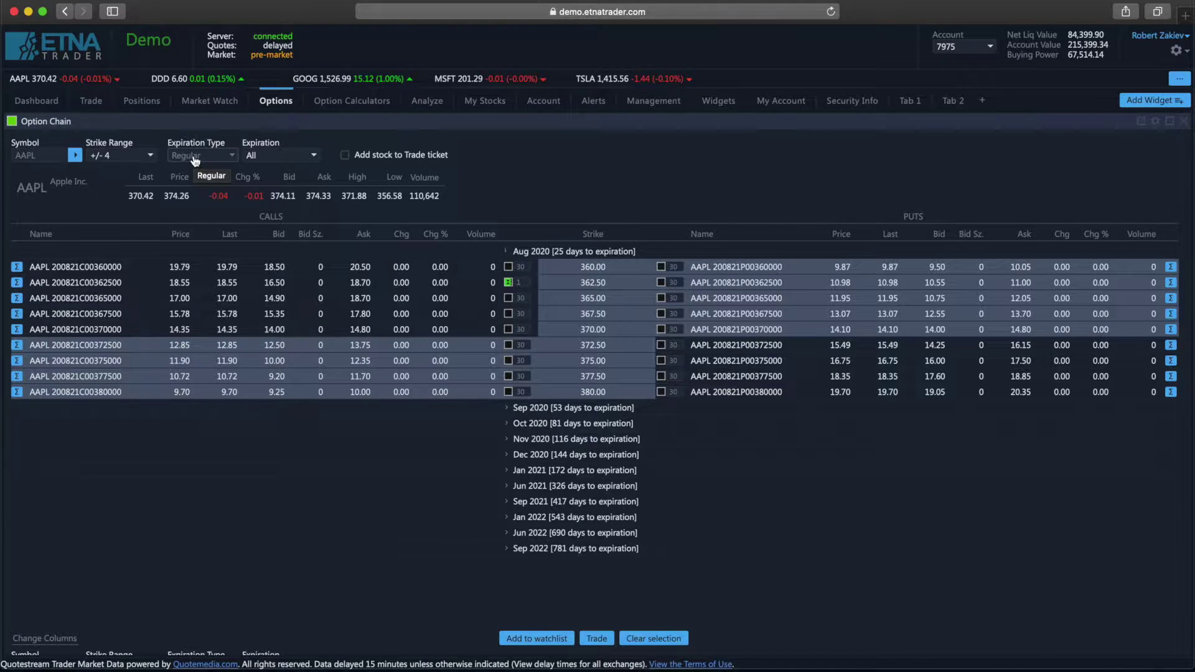
Replace AAPL with TSLA (Tesla Inc.) in the option chain's Symbol field.
double_click(47, 153)
text(tsla)
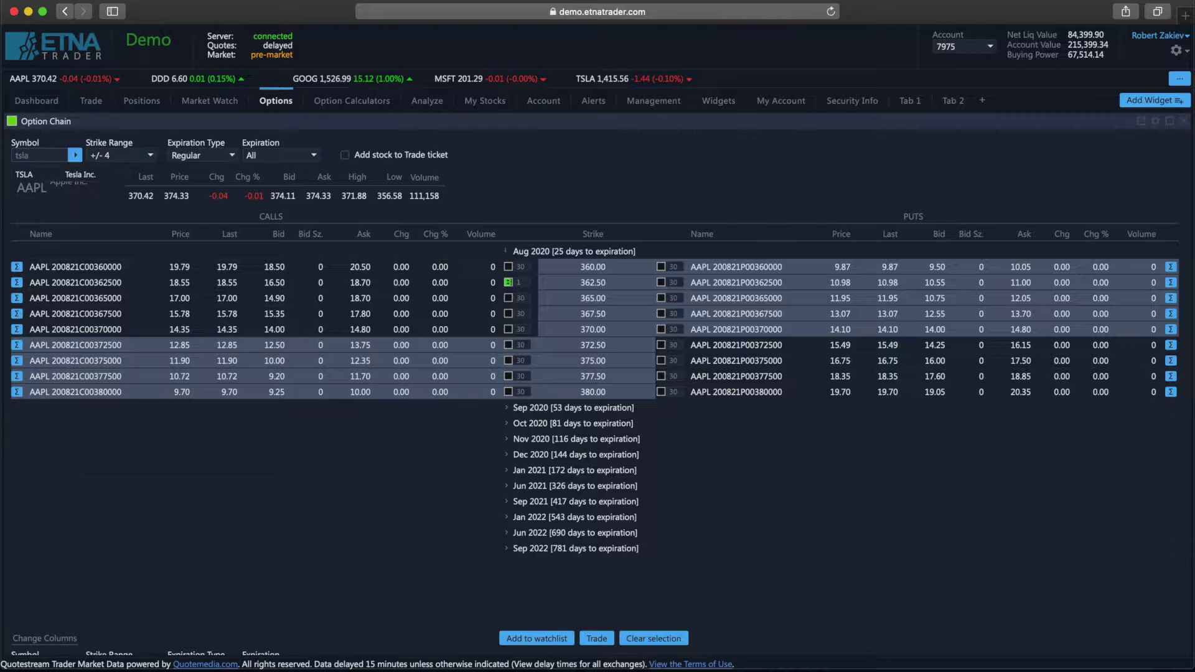
click(49, 174)
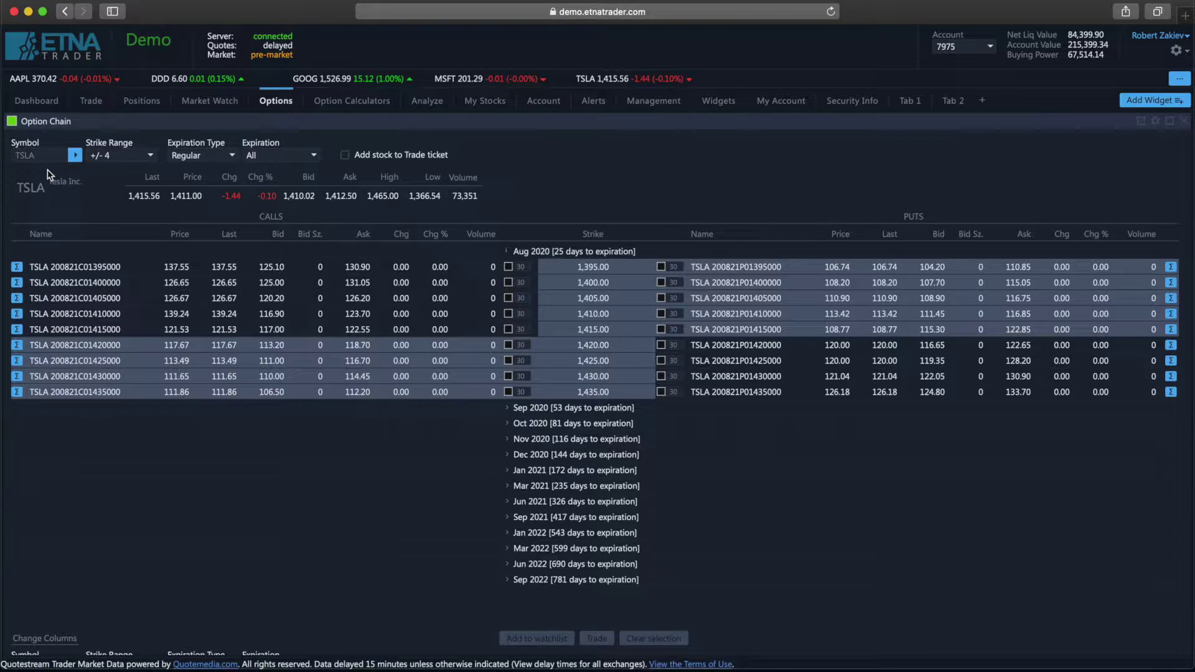
click(116, 159)
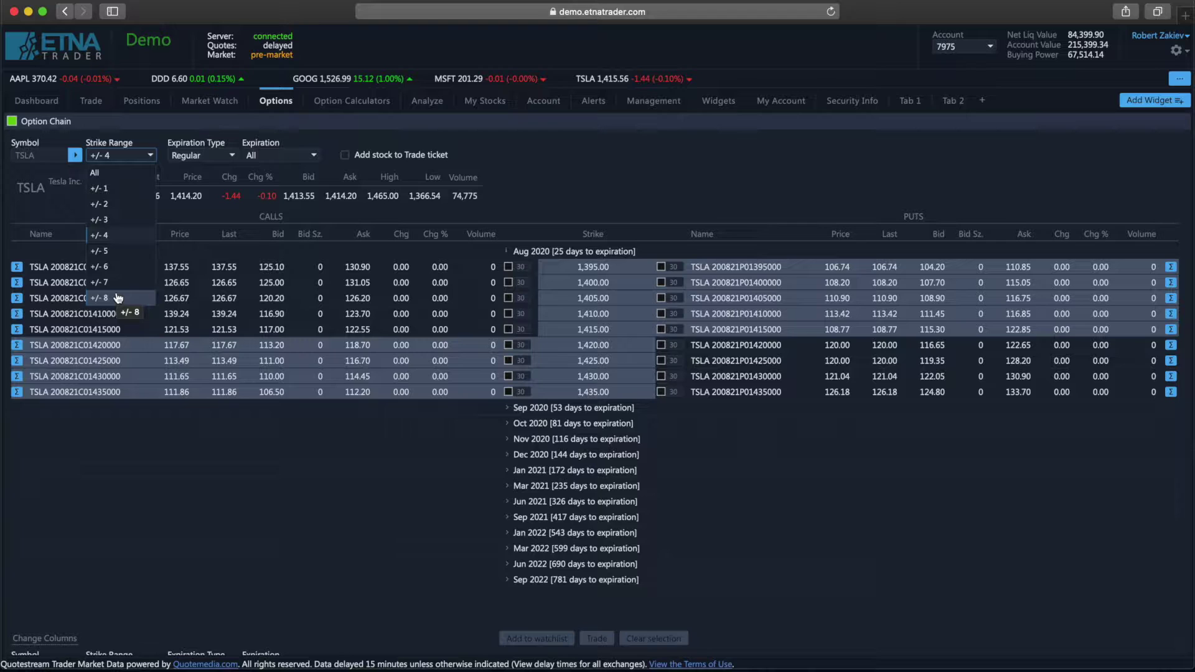
Set the TSLA chain's strike range to +/- 5, listing Aug 2020 strikes 1,390–1,440.
click(125, 252)
mouse_move(590, 347)
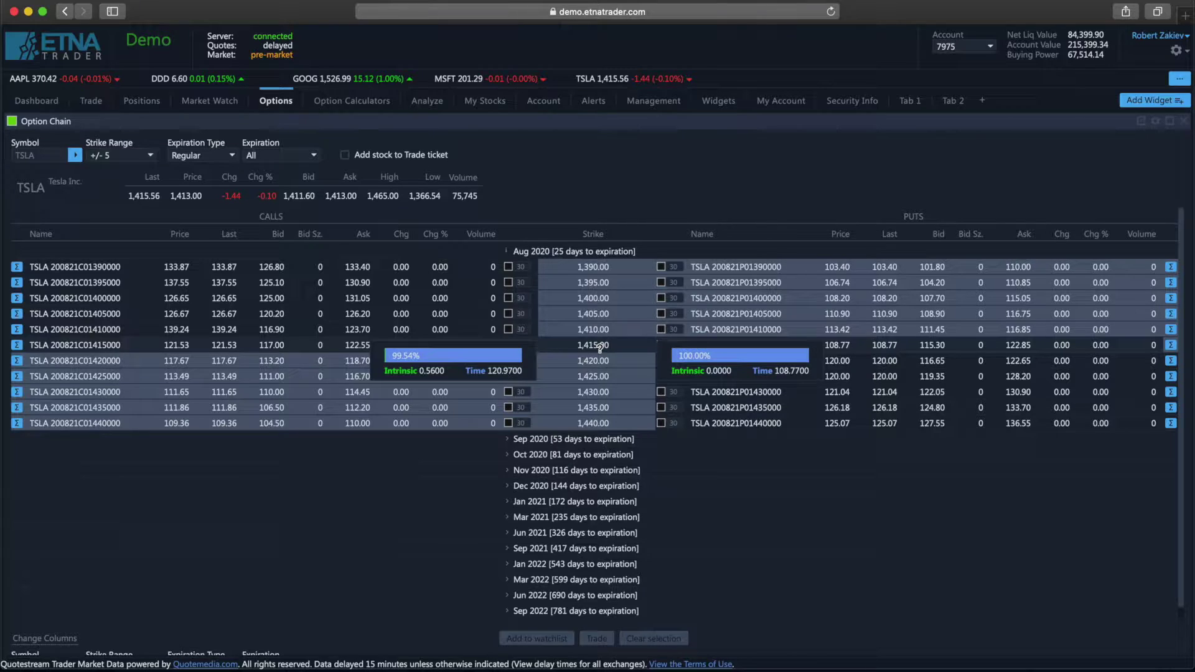
mouse_move(633, 264)
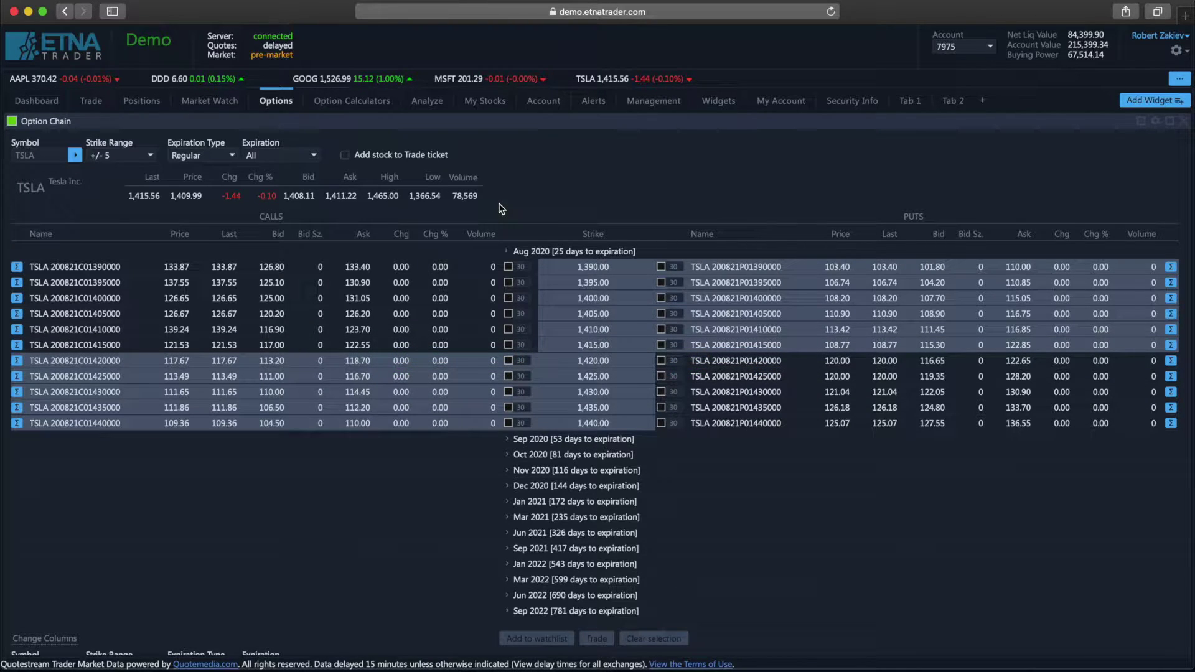
click(215, 156)
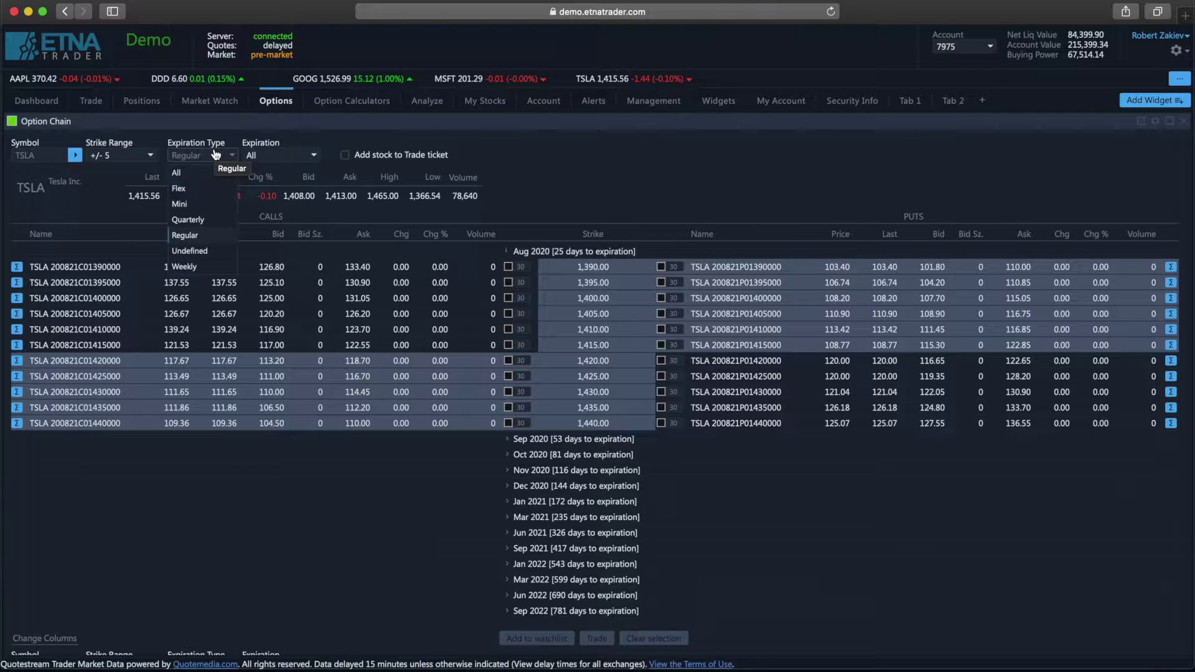
Keep Regular expiration type and select the Dec 2020 expiration for the TSLA chain.
click(254, 157)
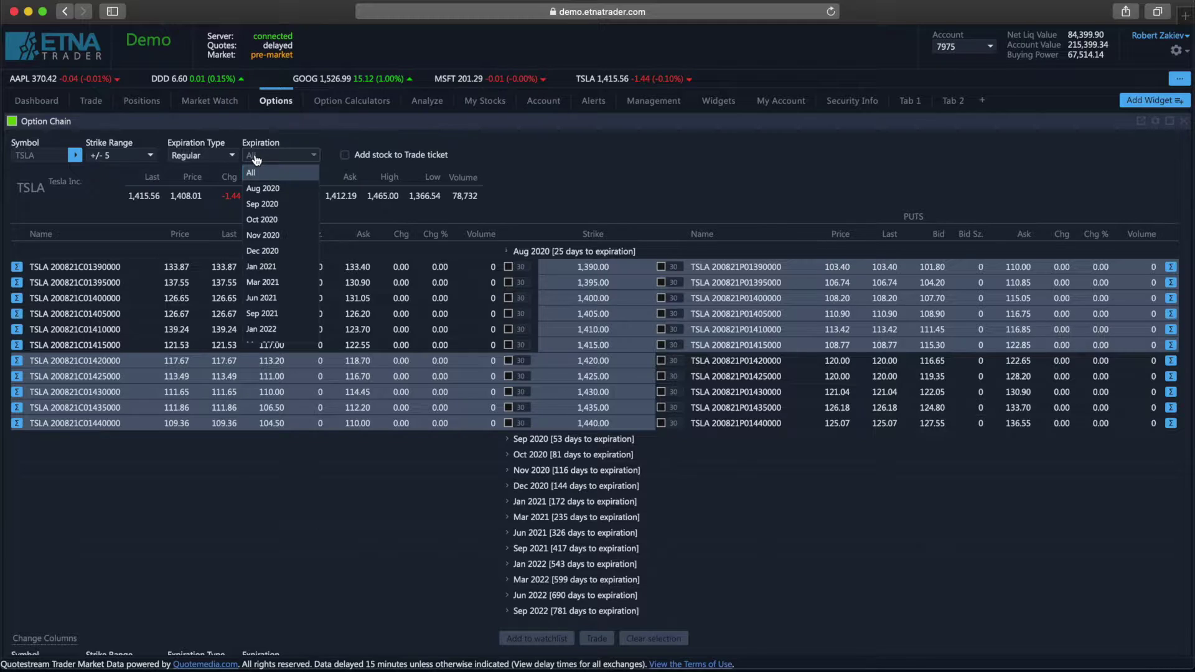
click(298, 251)
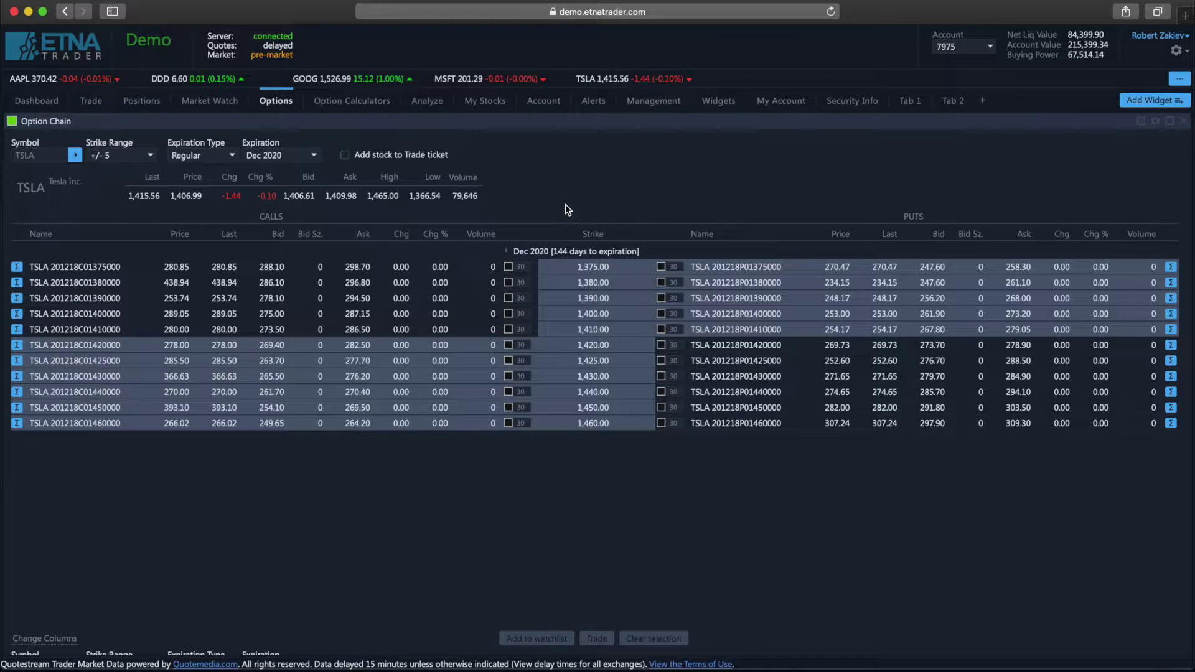
mouse_move(576, 286)
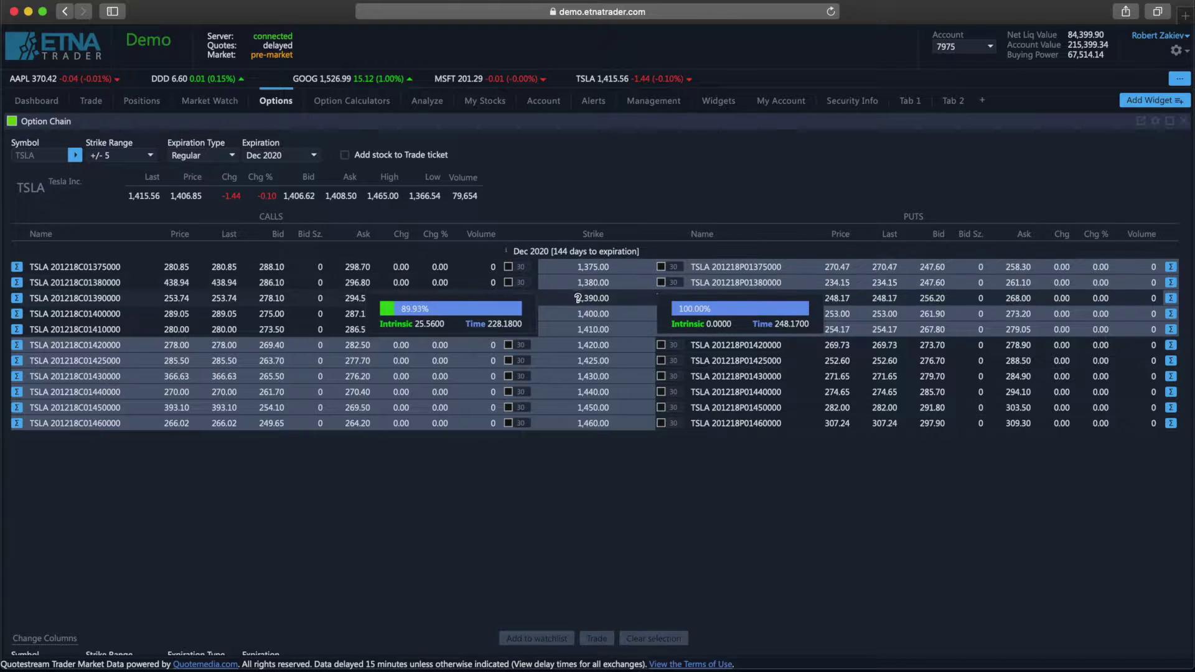
Change the strike range to +/- 8 so strikes 1,350–1,480 are listed.
click(134, 157)
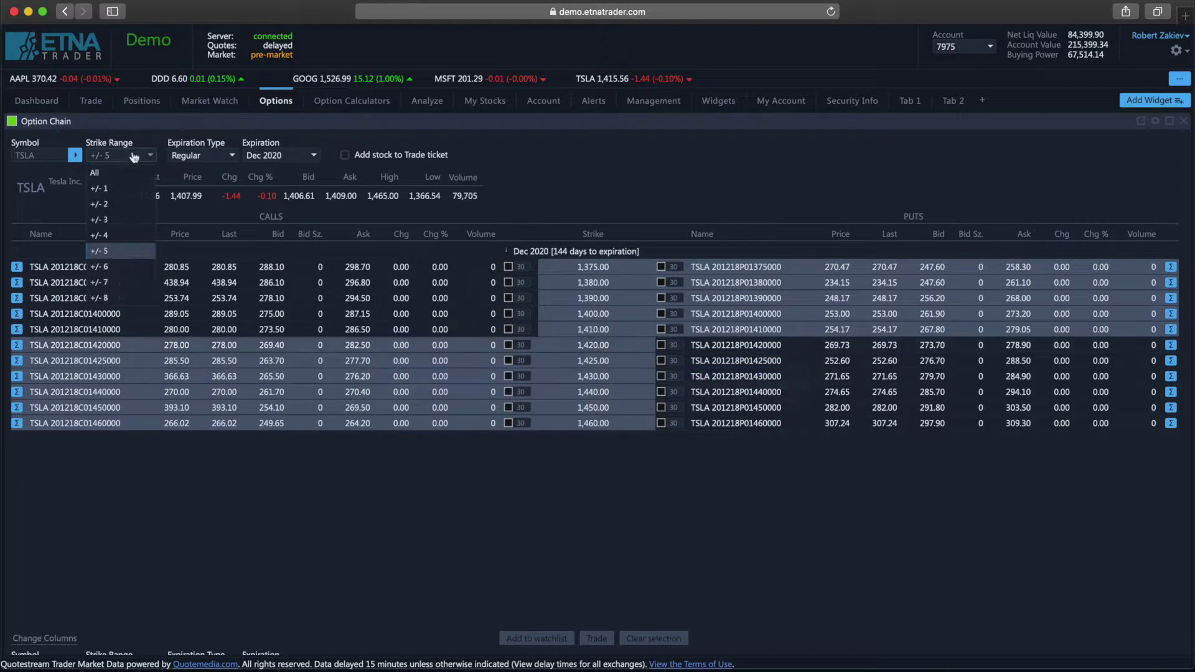
click(126, 298)
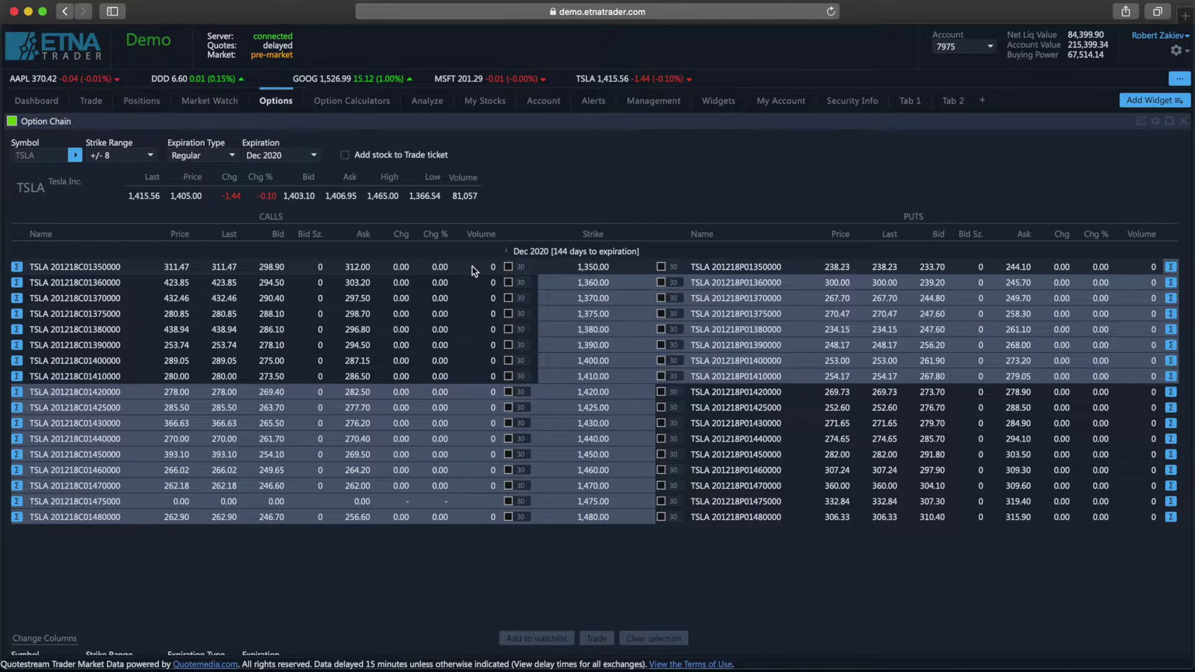
mouse_move(581, 309)
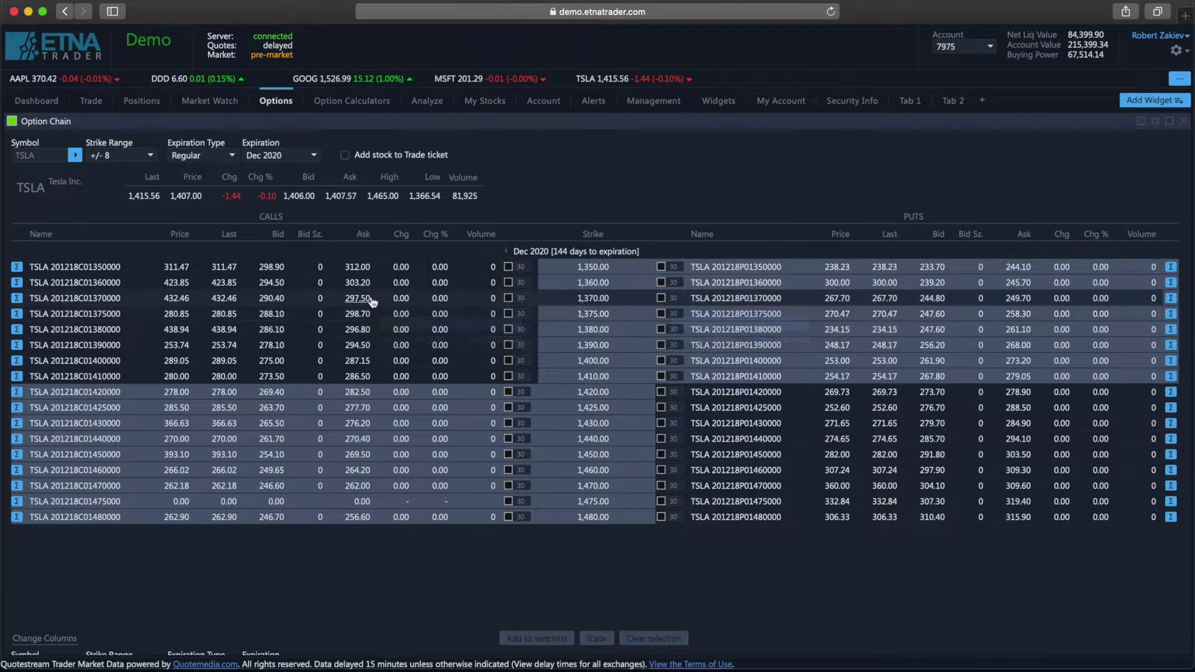
mouse_move(17, 272)
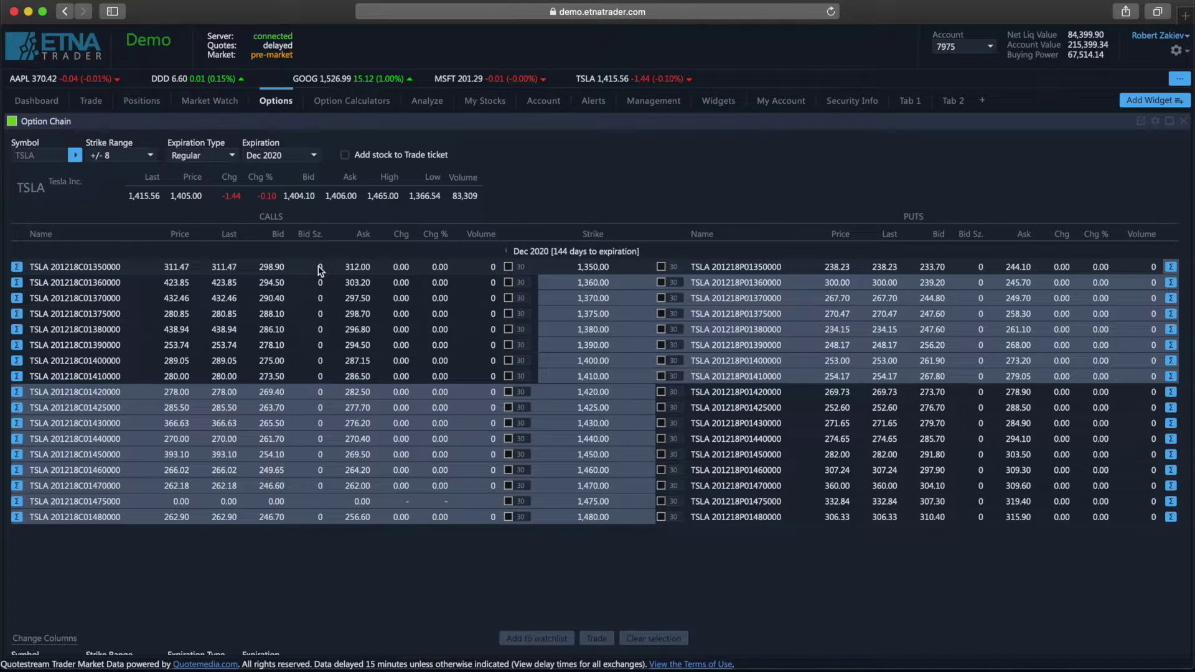
Untick Chg and Chg % in Change Columns and apply to the calls and puts tables.
click(46, 636)
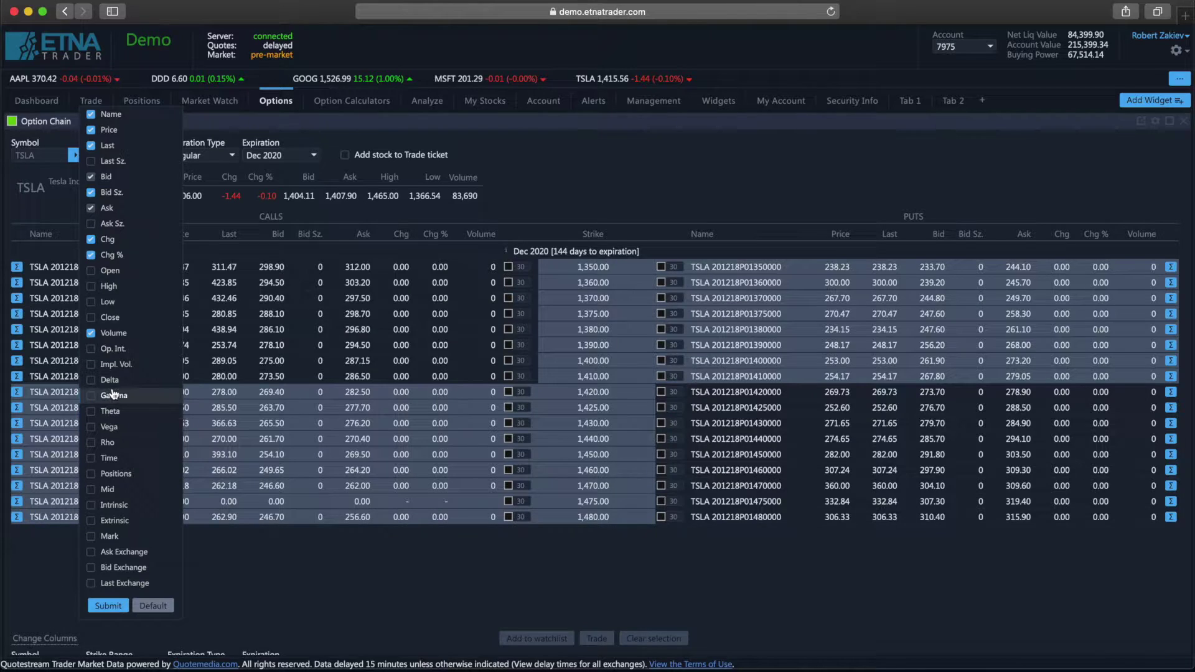
click(92, 242)
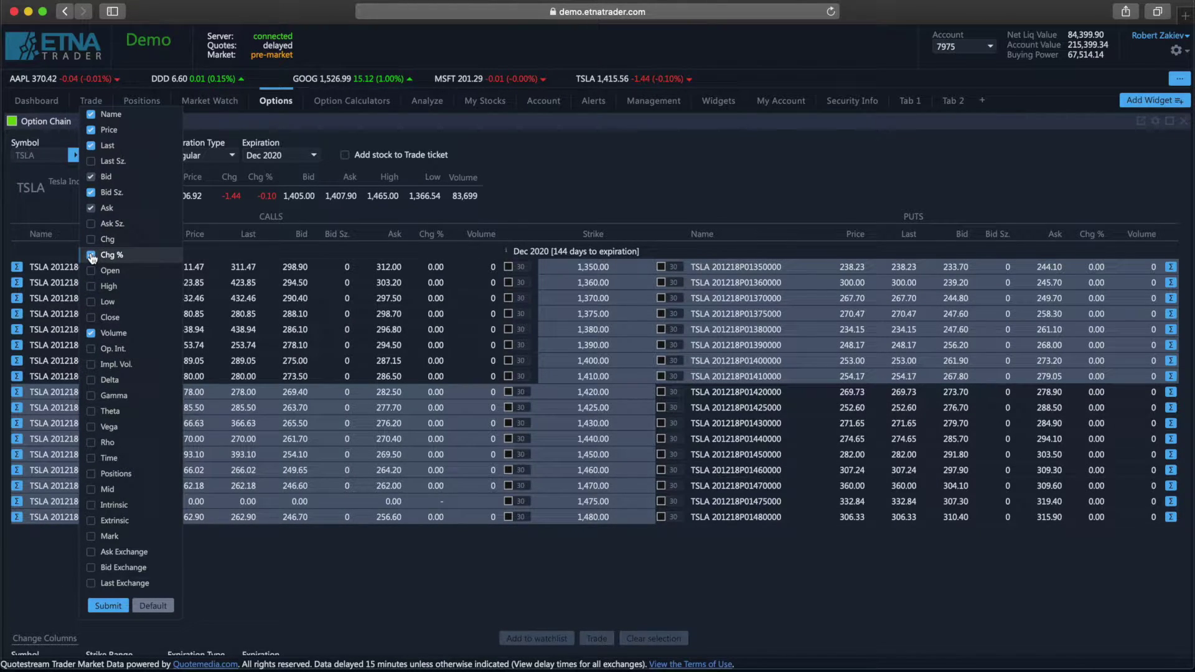
click(91, 256)
click(91, 396)
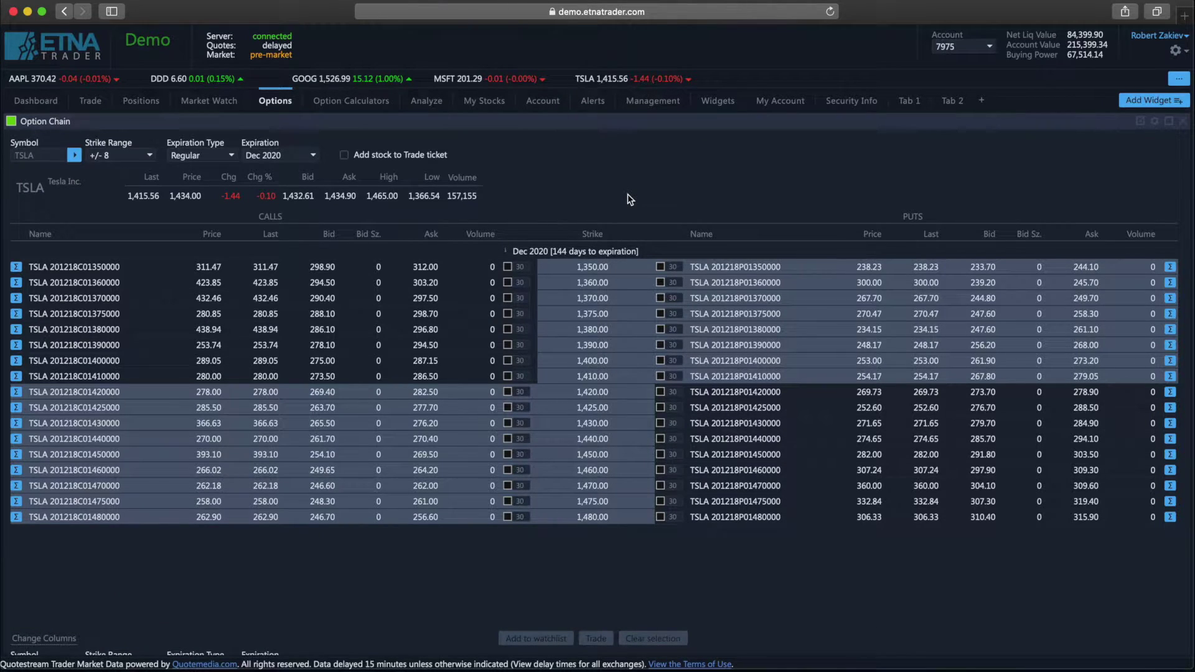
click(1164, 103)
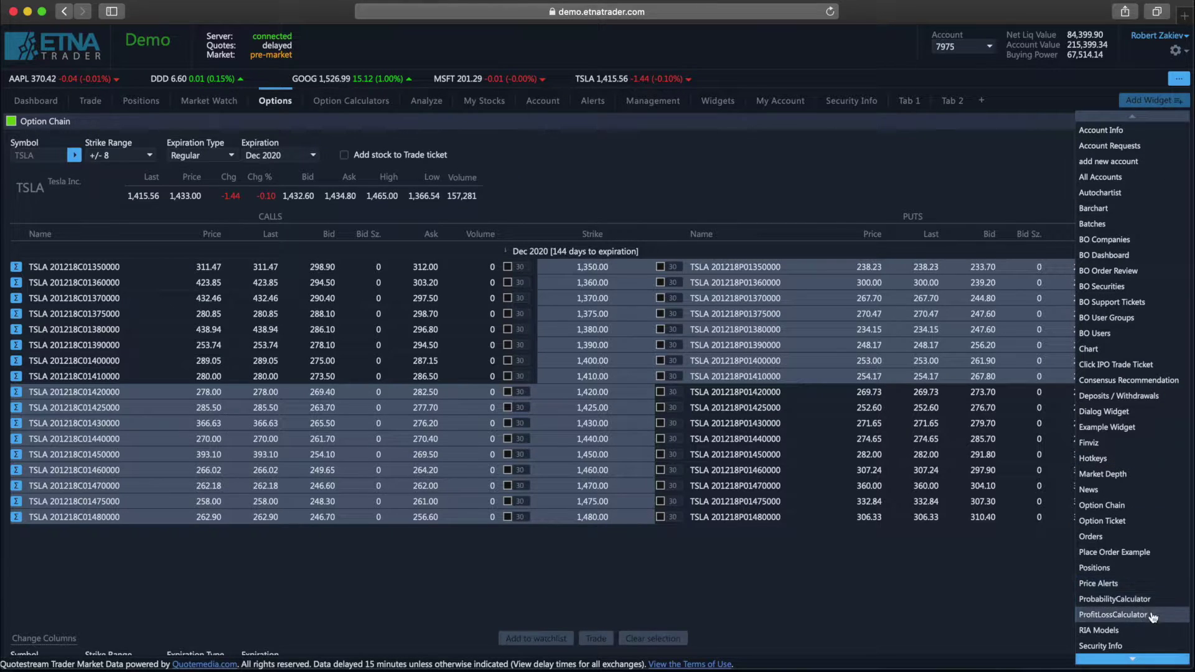
Add a ProfitLossCalculator widget and link it to the TSLA chain with the green swatch.
click(1152, 616)
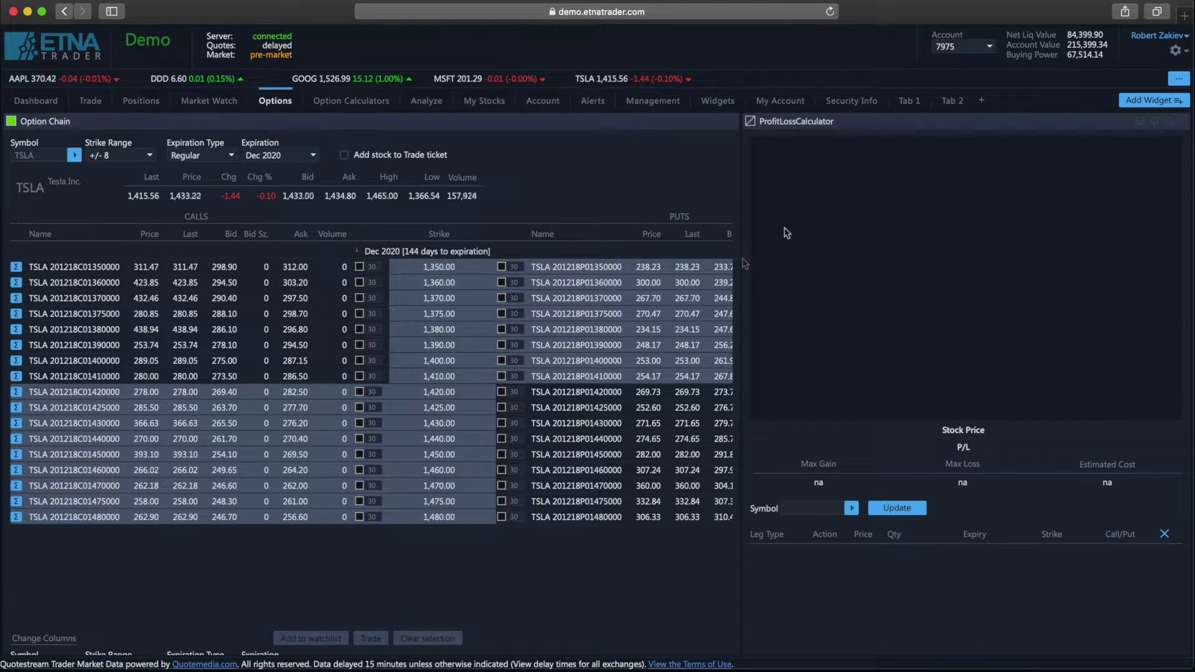
click(751, 122)
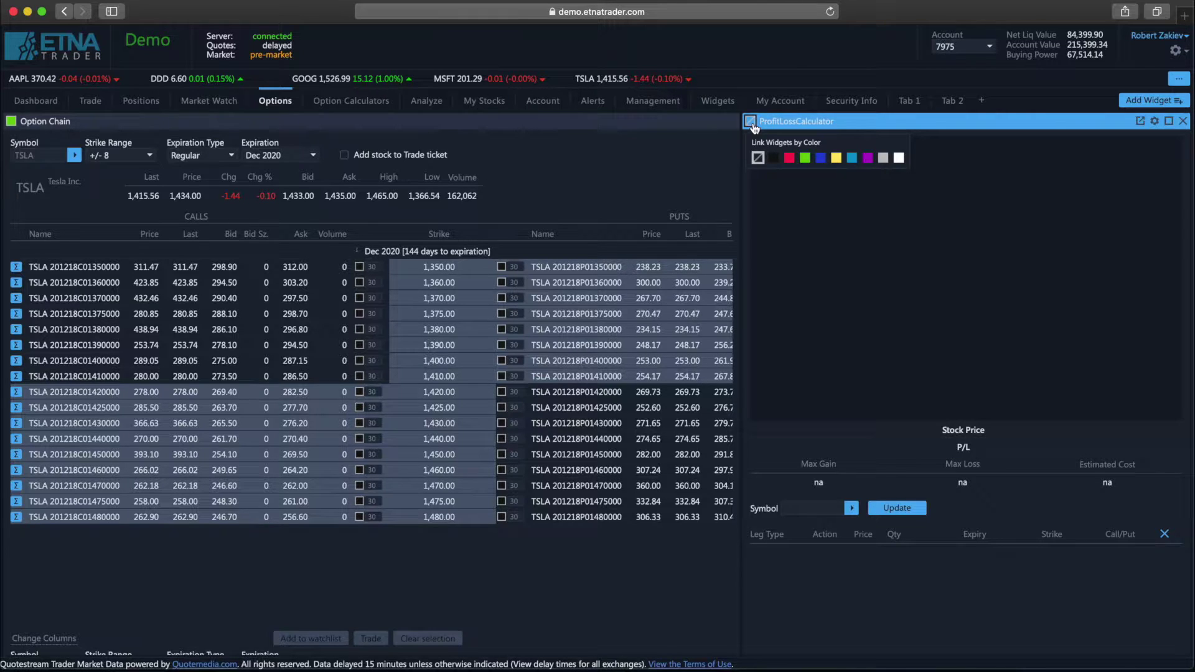
click(805, 158)
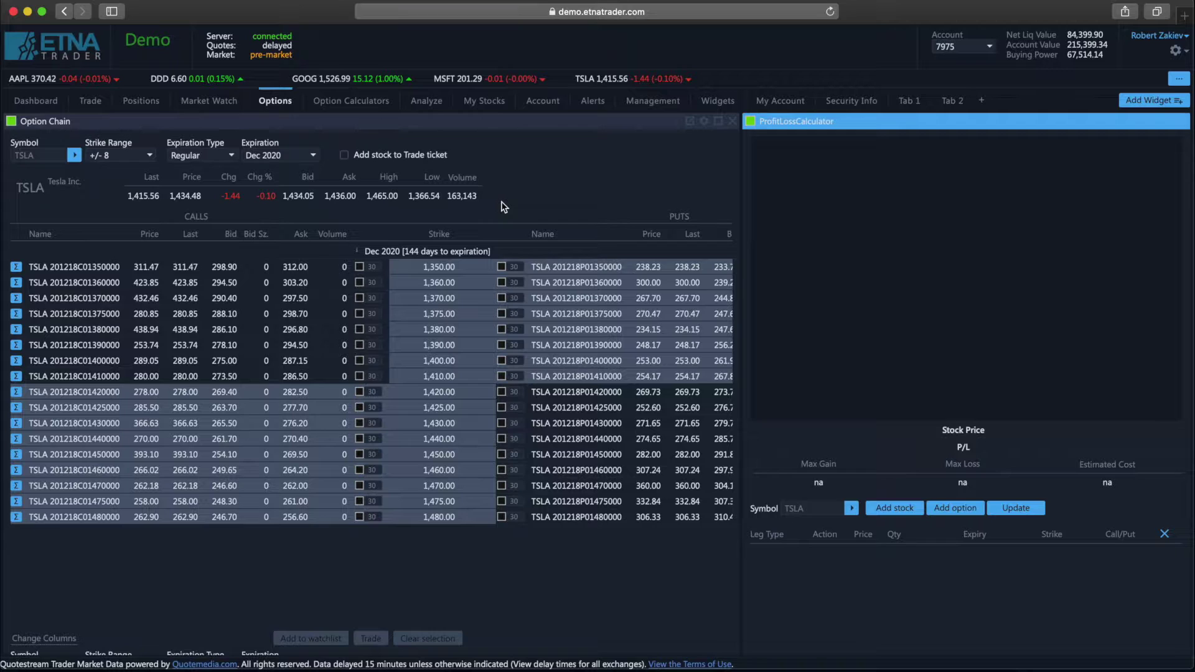
Tick the Dec 2020 1,380 call so the calculator charts buying 30 contracts at 296.80.
click(360, 330)
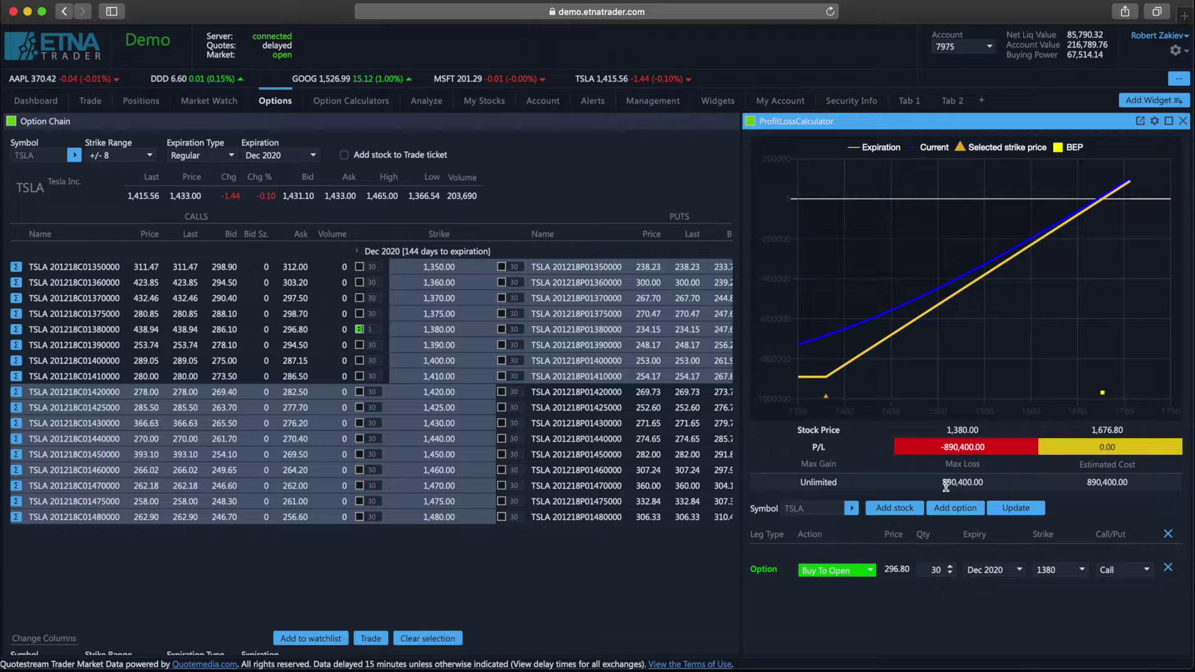
Change the 1380 call leg quantity to 10 and check the Max Loss figure.
click(371, 329)
text(10)
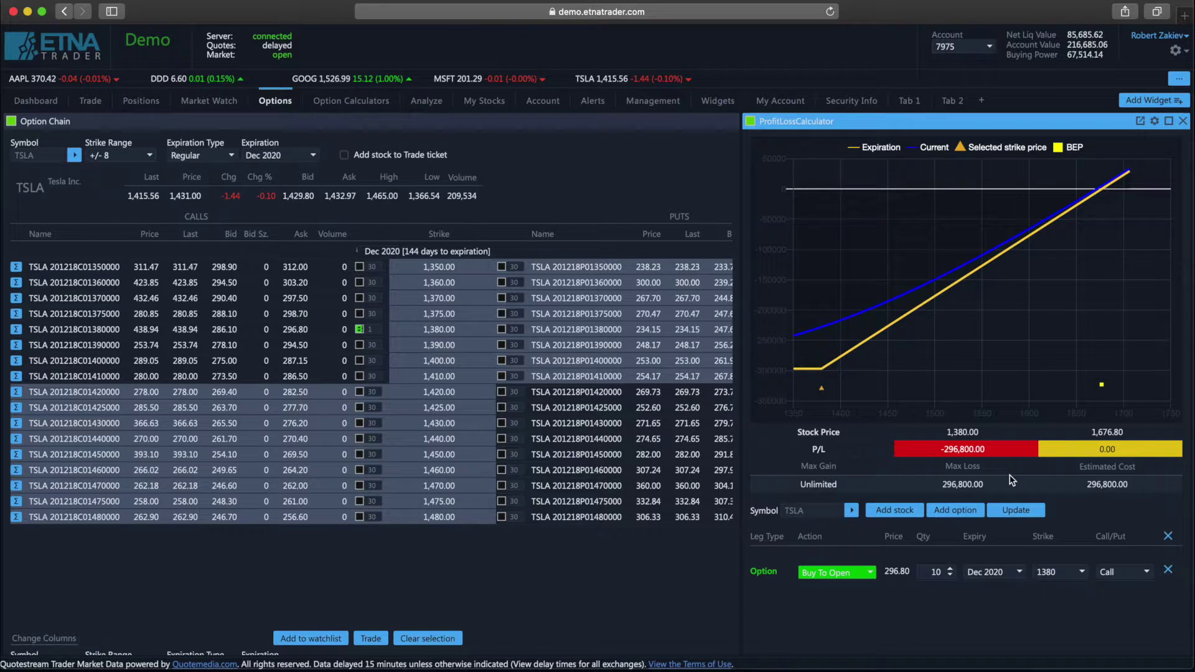
drag(994, 489, 938, 487)
click(937, 483)
Switch the 1380 call leg to Sell To Open, one contract at 286.10.
mouse_move(492, 324)
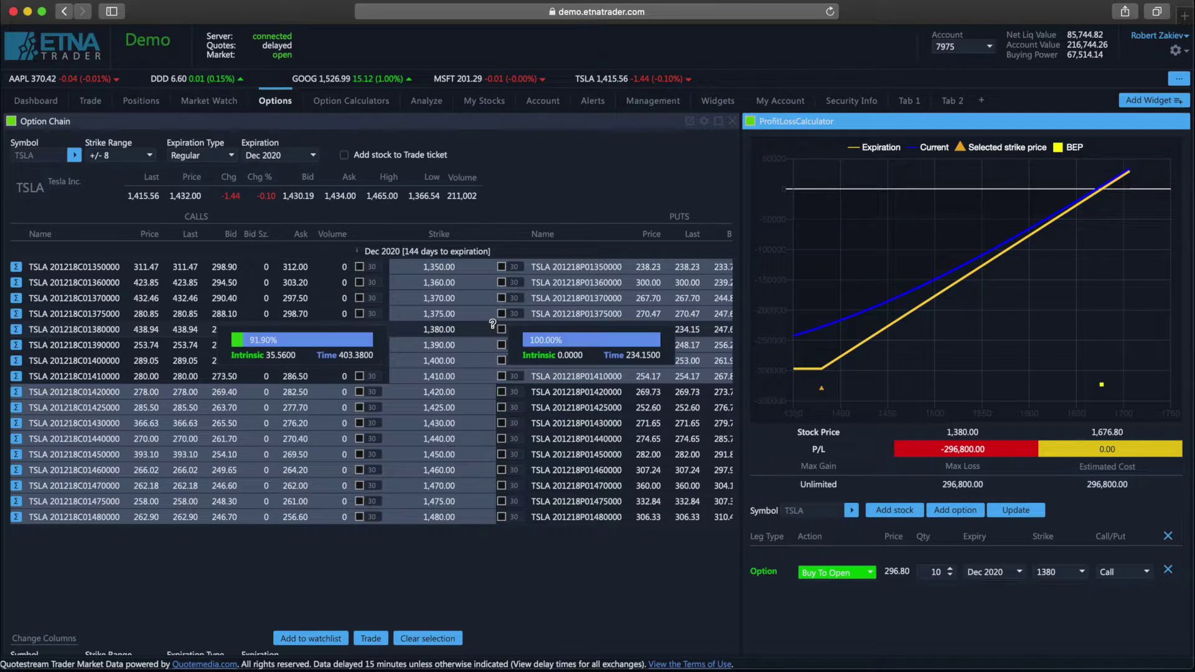
click(359, 330)
click(360, 330)
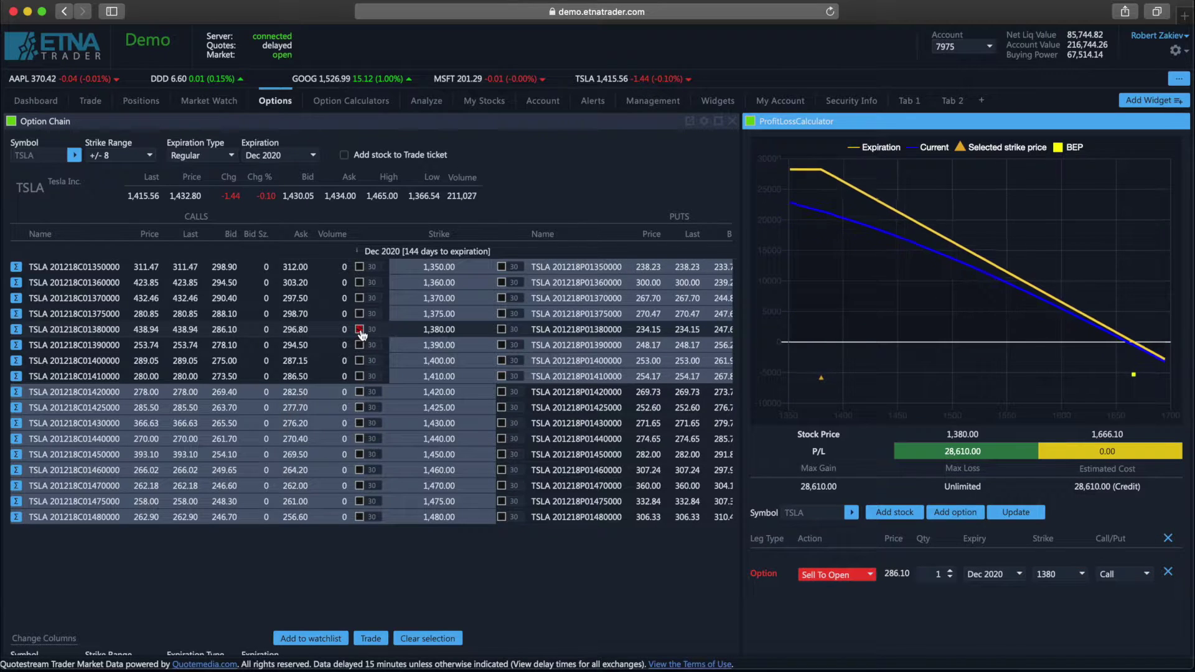
Drop the 1,380 call leg, then buy, sell and finally remove the 1,380 put, leaving no legs.
click(360, 330)
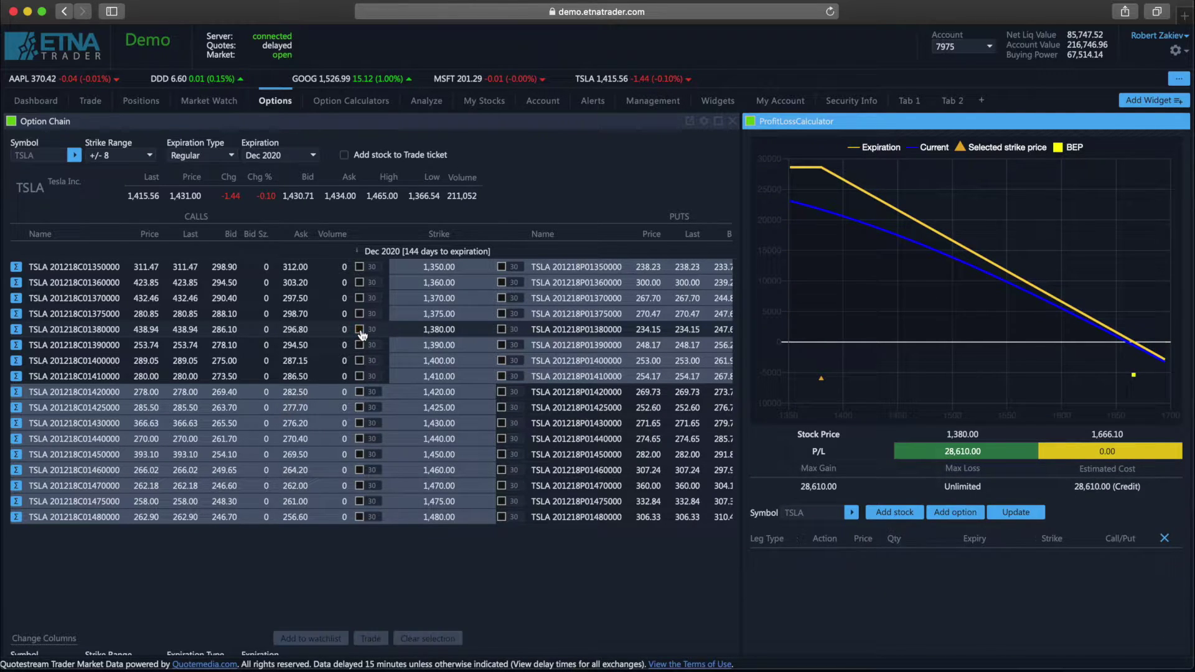
click(502, 329)
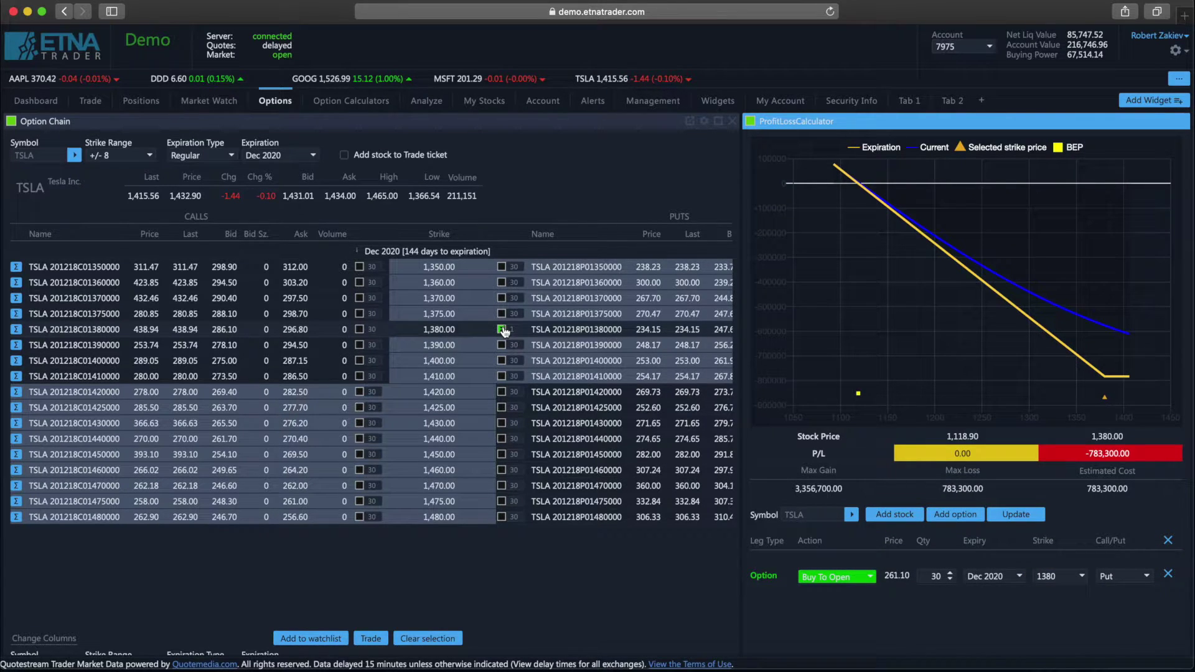
click(502, 330)
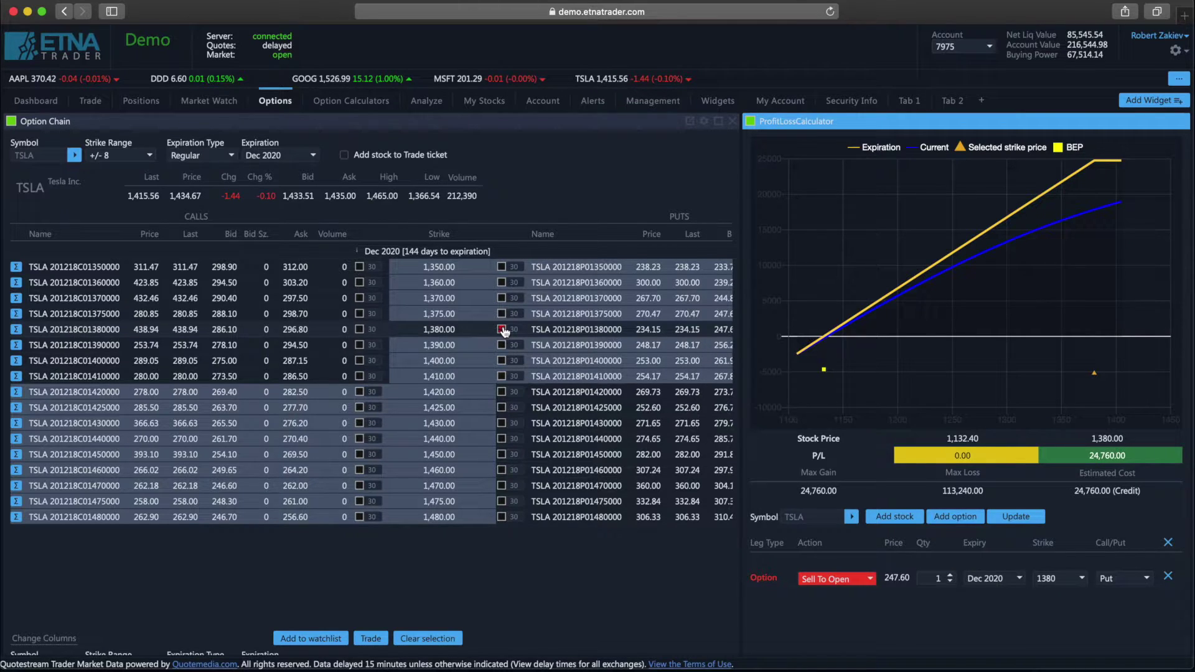
click(501, 329)
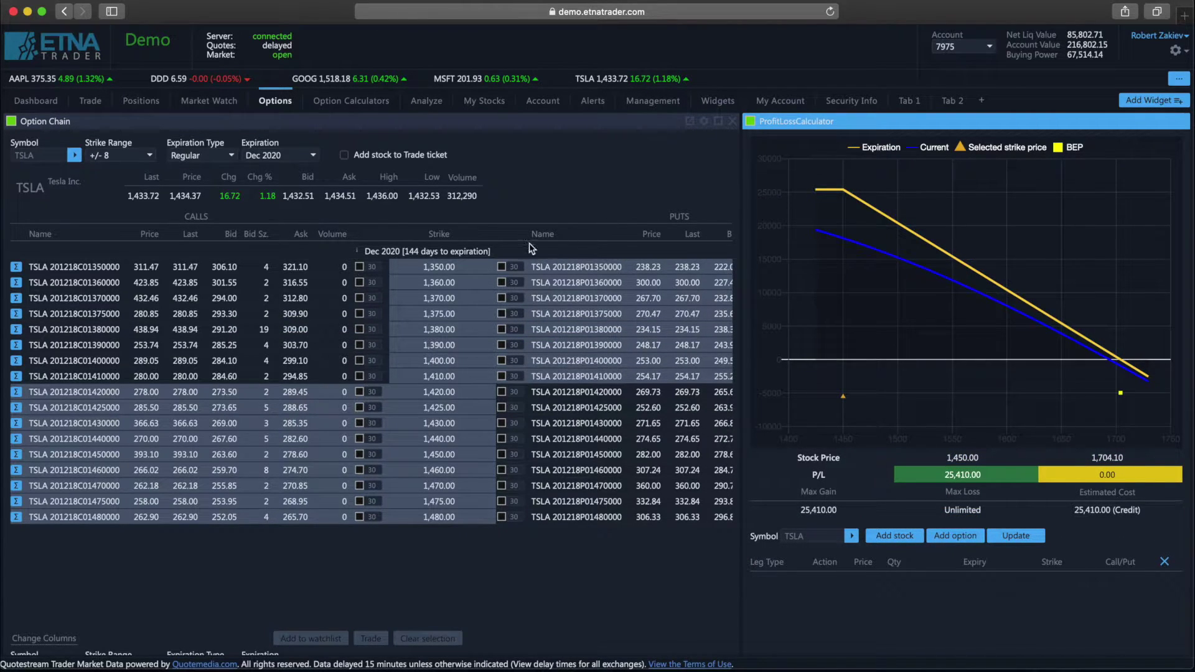
Add the Dec 2020 TSLA 1375 call as a one-contract Buy To Open leg in the calculator.
click(359, 315)
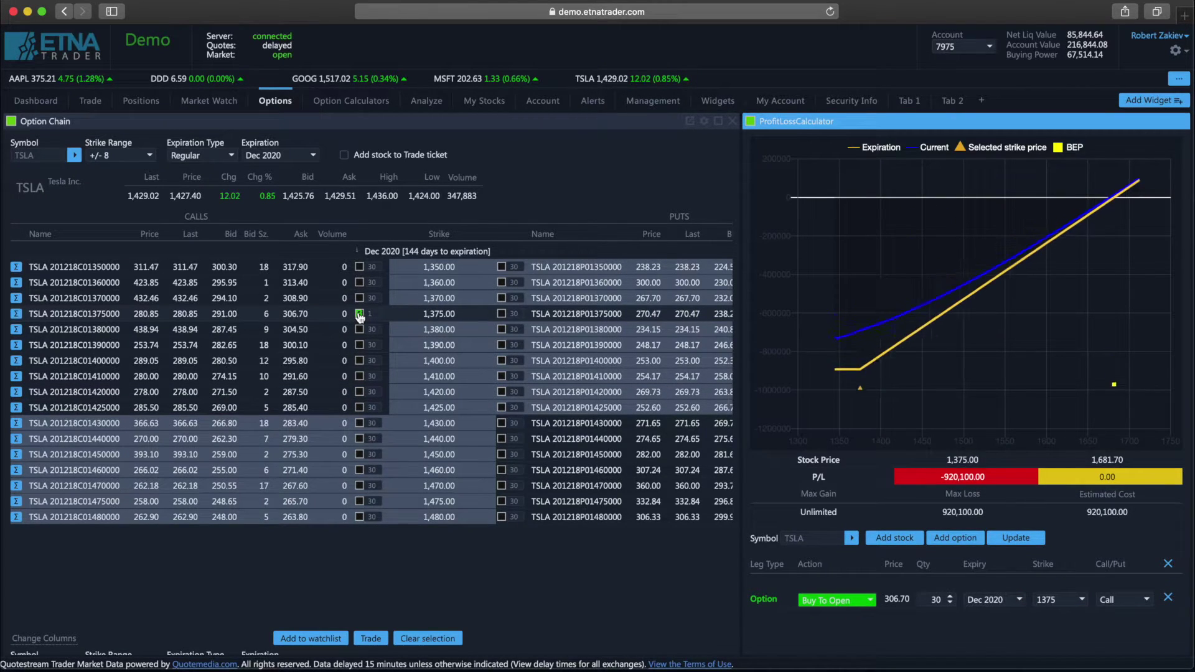
click(360, 518)
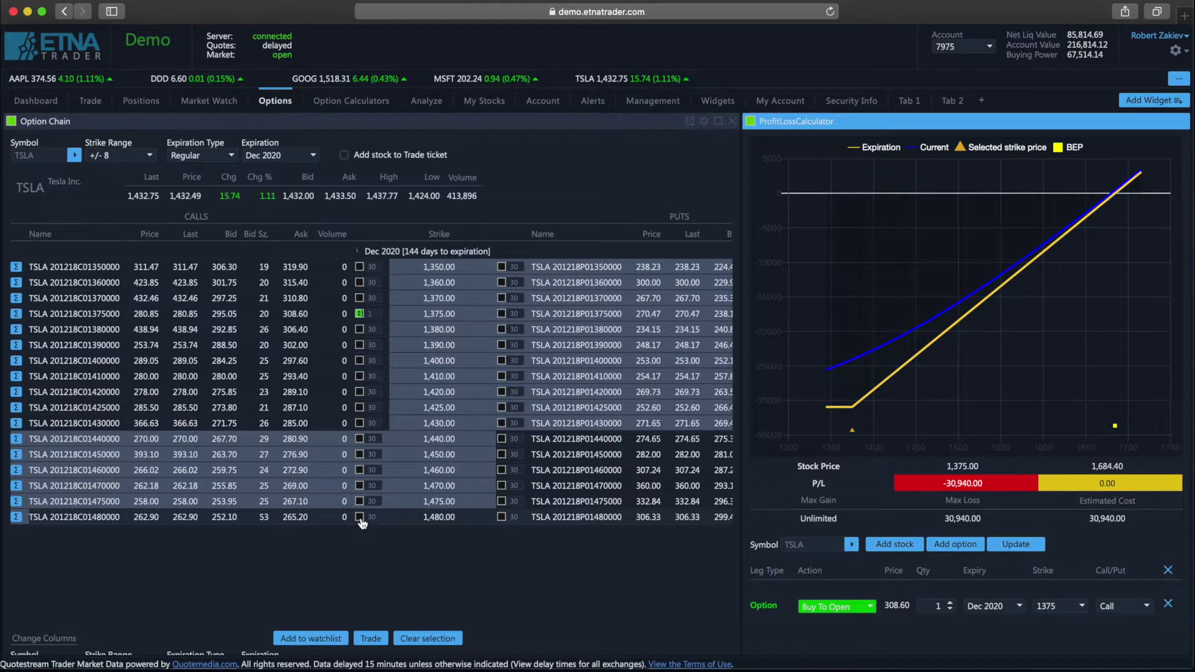
click(902, 550)
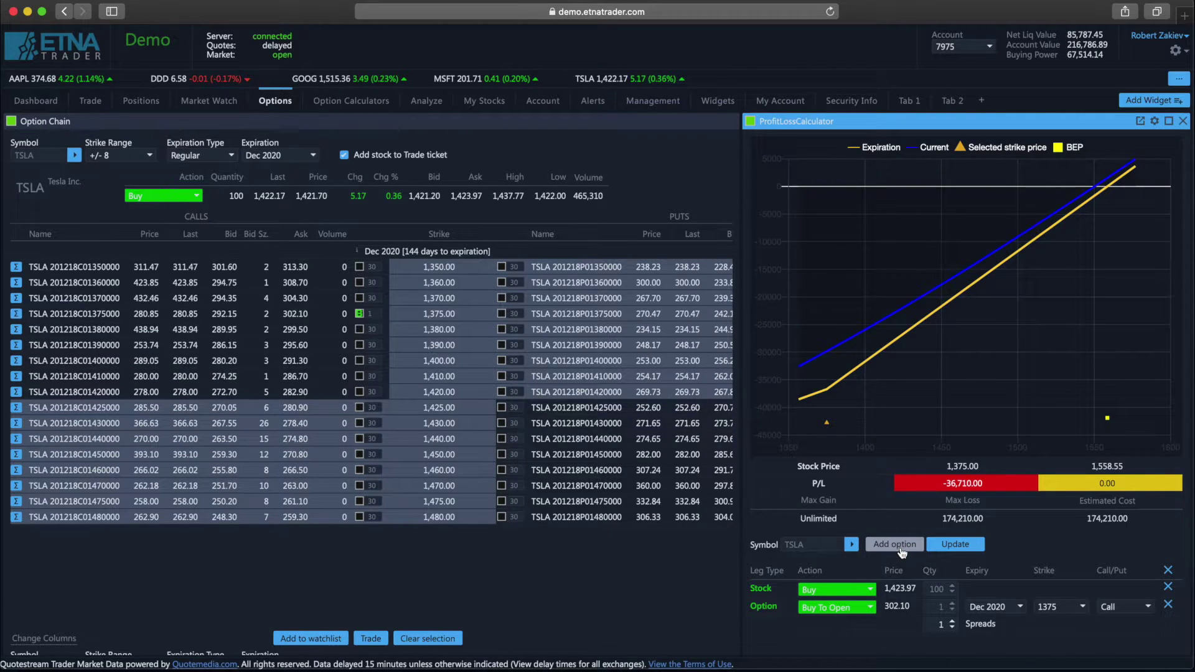
Change the 100-share TSLA stock leg's action from Buy to Sell.
click(854, 588)
click(846, 542)
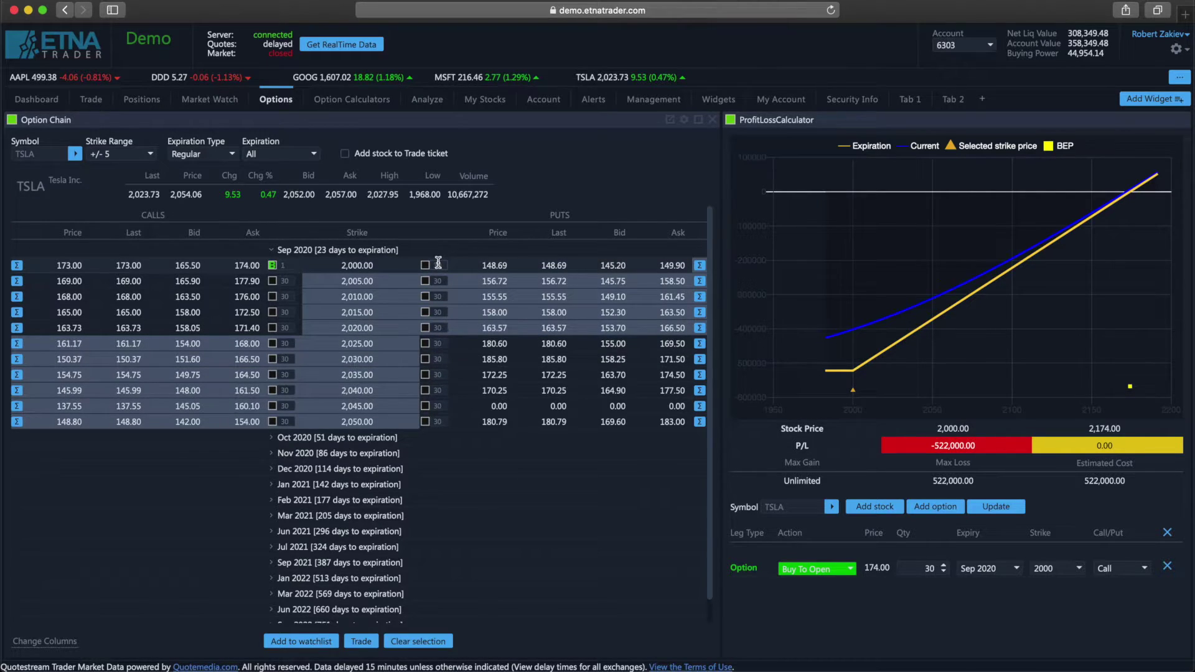
In Settings > Trading > Default Order > Options, change the quantity from 30 to 10 and save.
click(1176, 48)
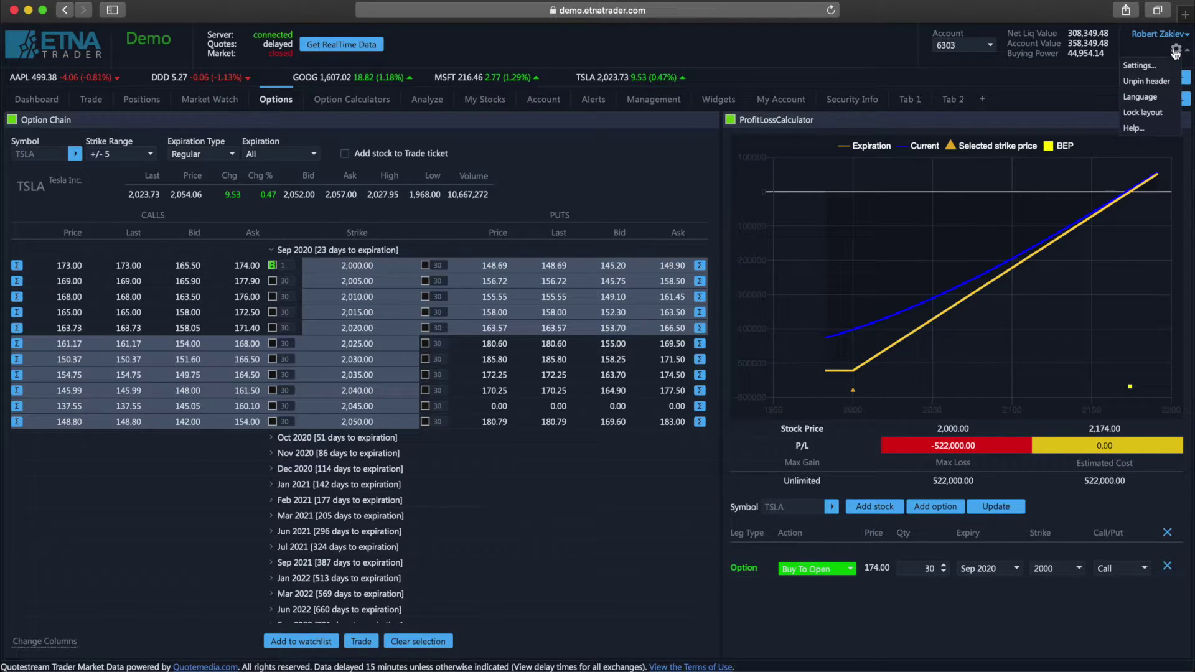
click(1160, 66)
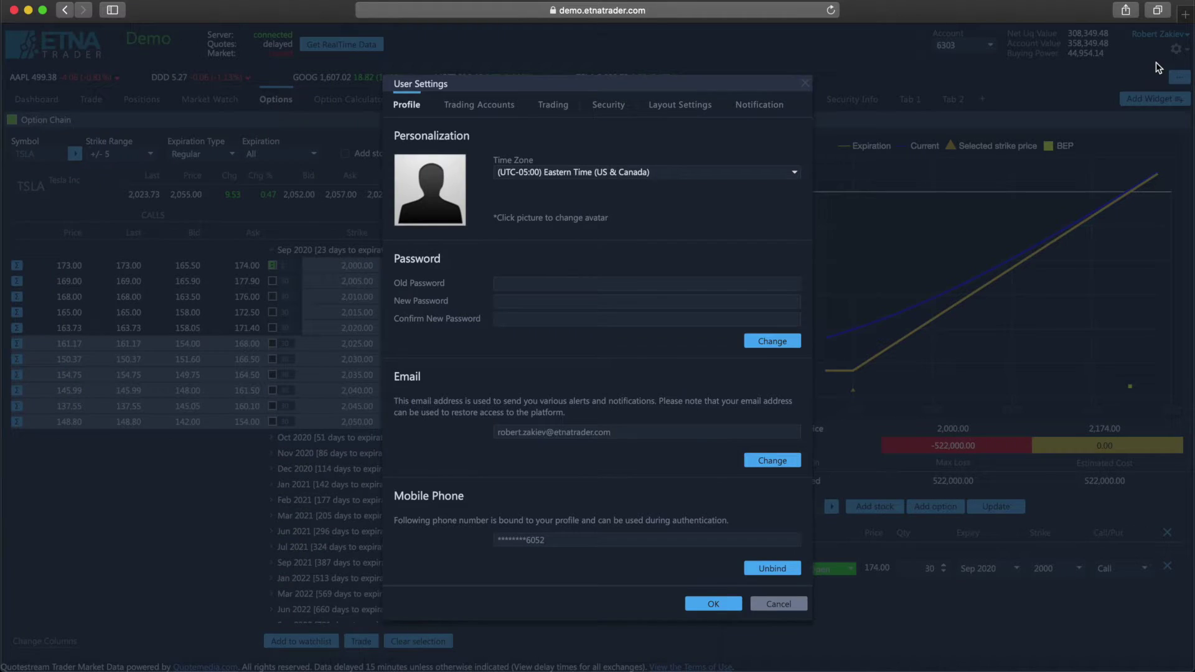
click(552, 106)
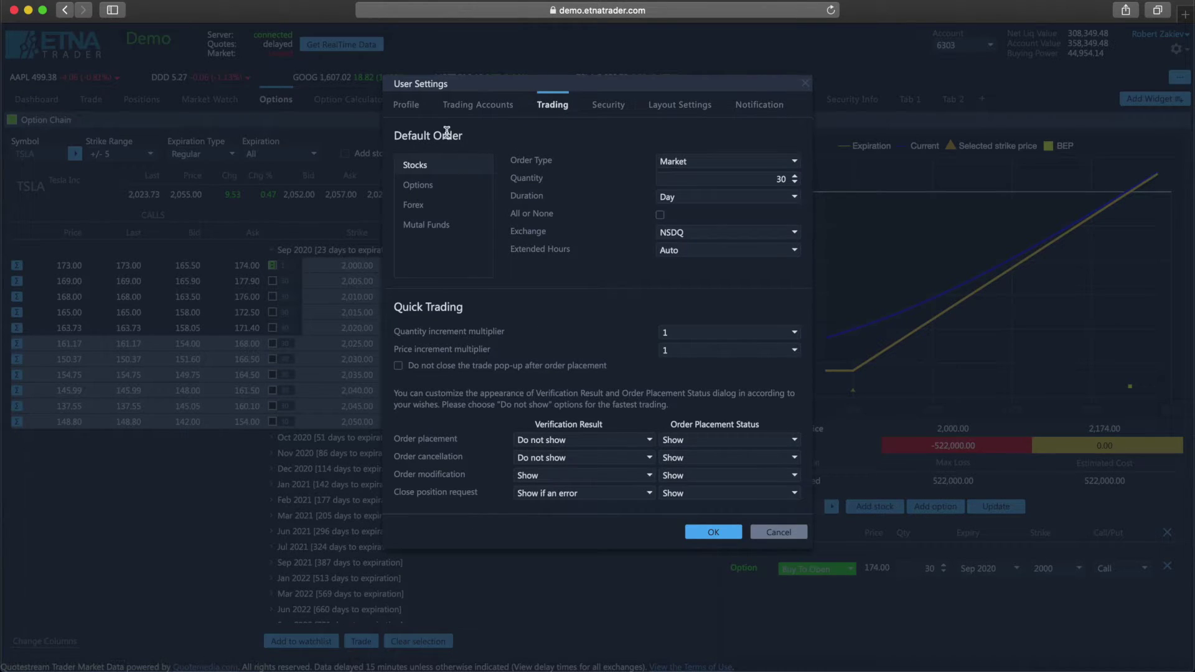
click(452, 189)
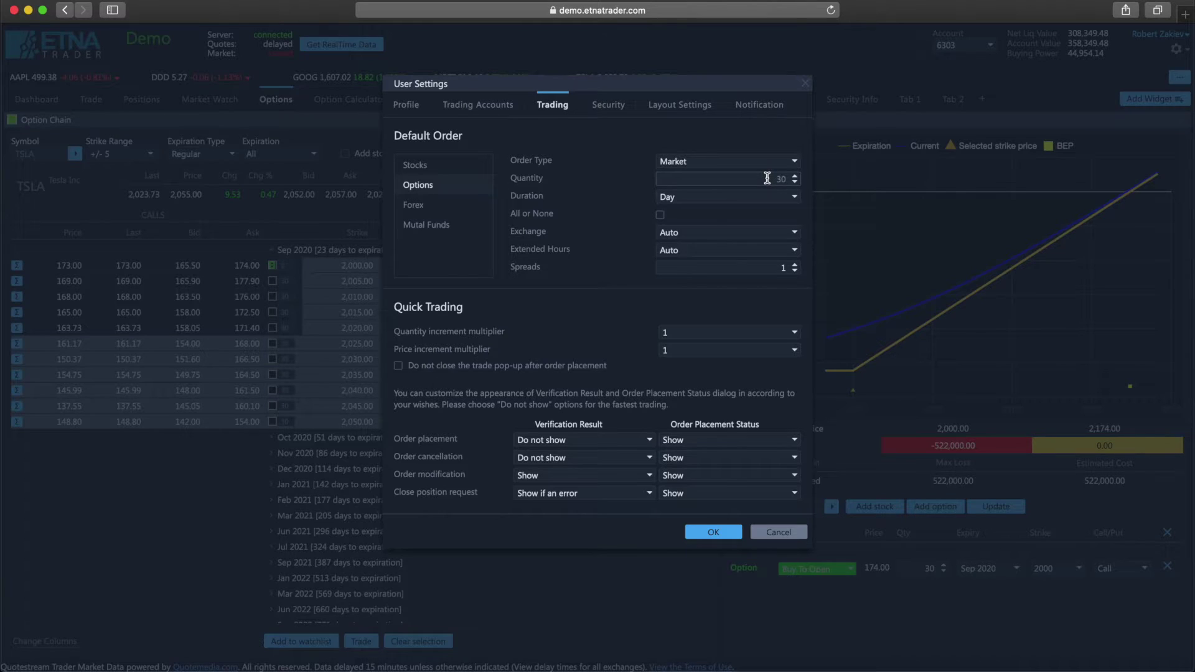
drag(767, 178, 805, 187)
text(10)
click(714, 530)
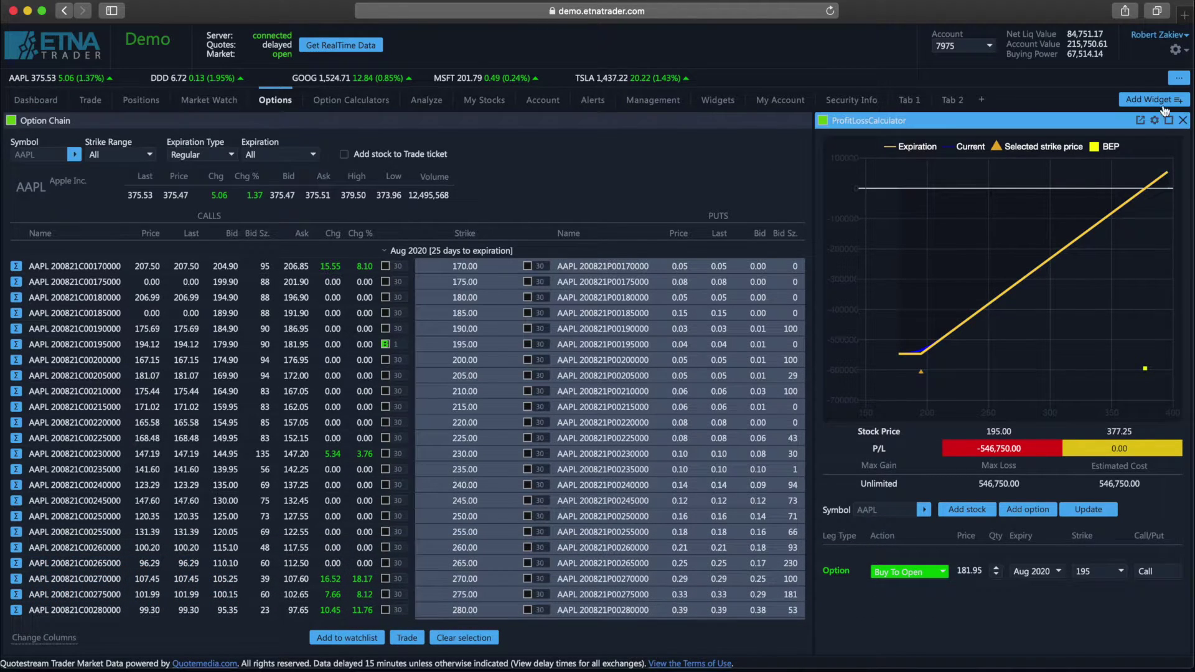
click(1184, 122)
Add a ProbabilityCalculator widget and link it to the AAPL chain with the green swatch.
click(1153, 100)
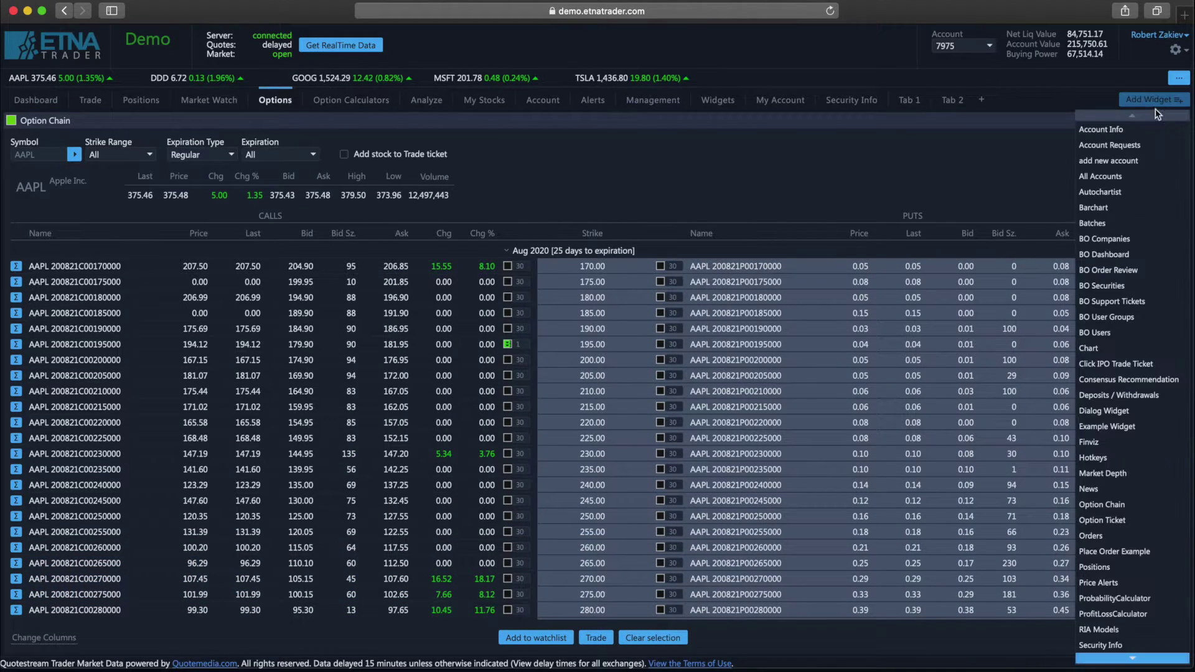
click(1156, 601)
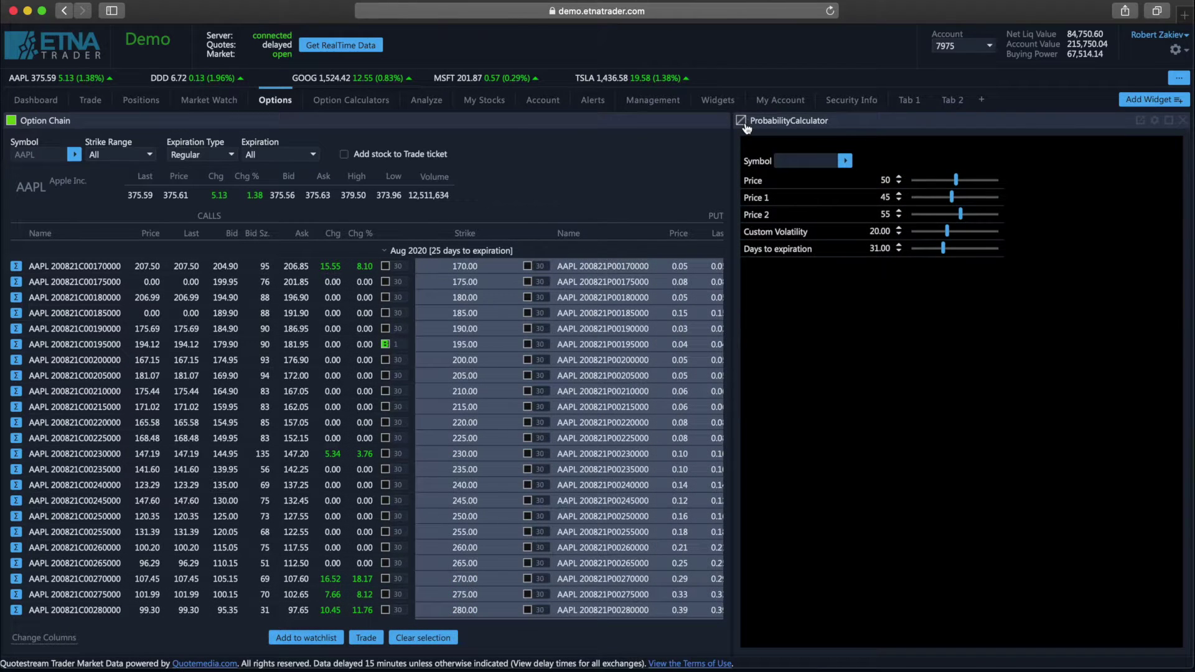
click(744, 123)
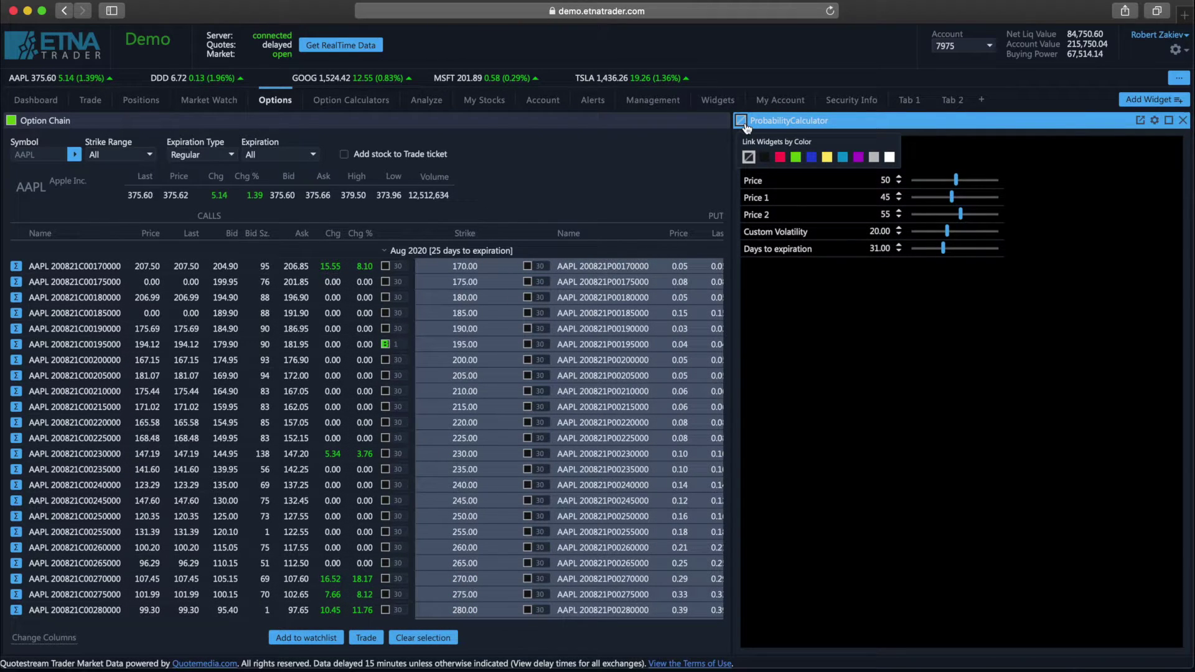
click(796, 158)
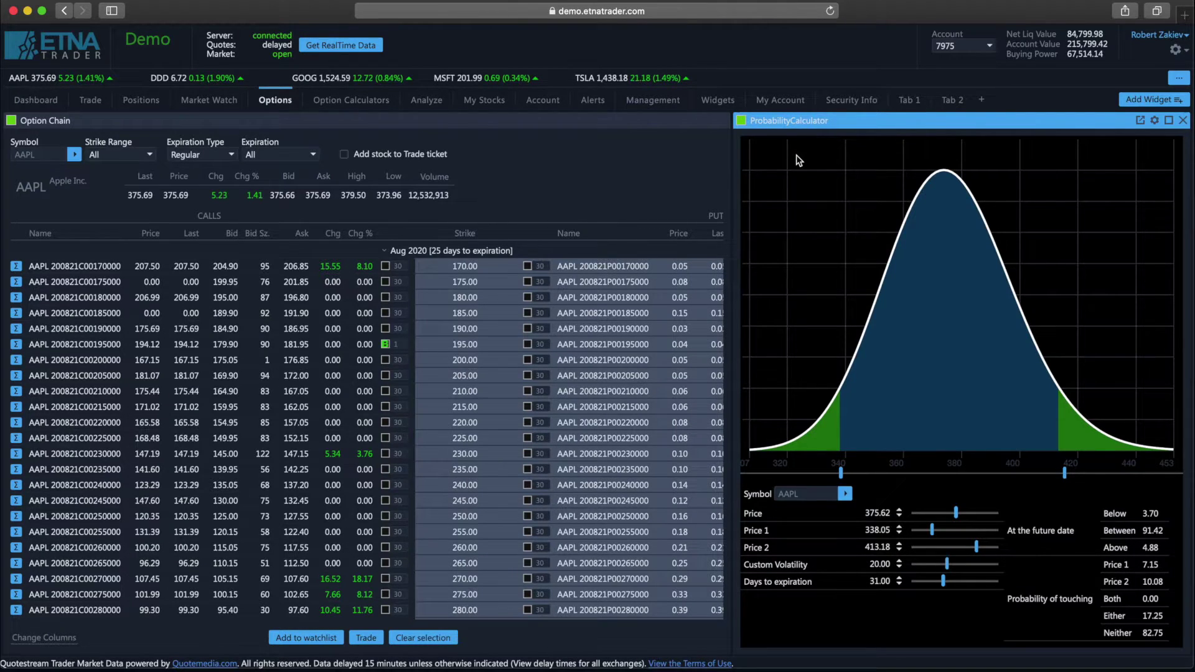
Set the AAPL price range to about 330.71–376.73, volatility to 11.71, and extend days to expiration.
click(789, 494)
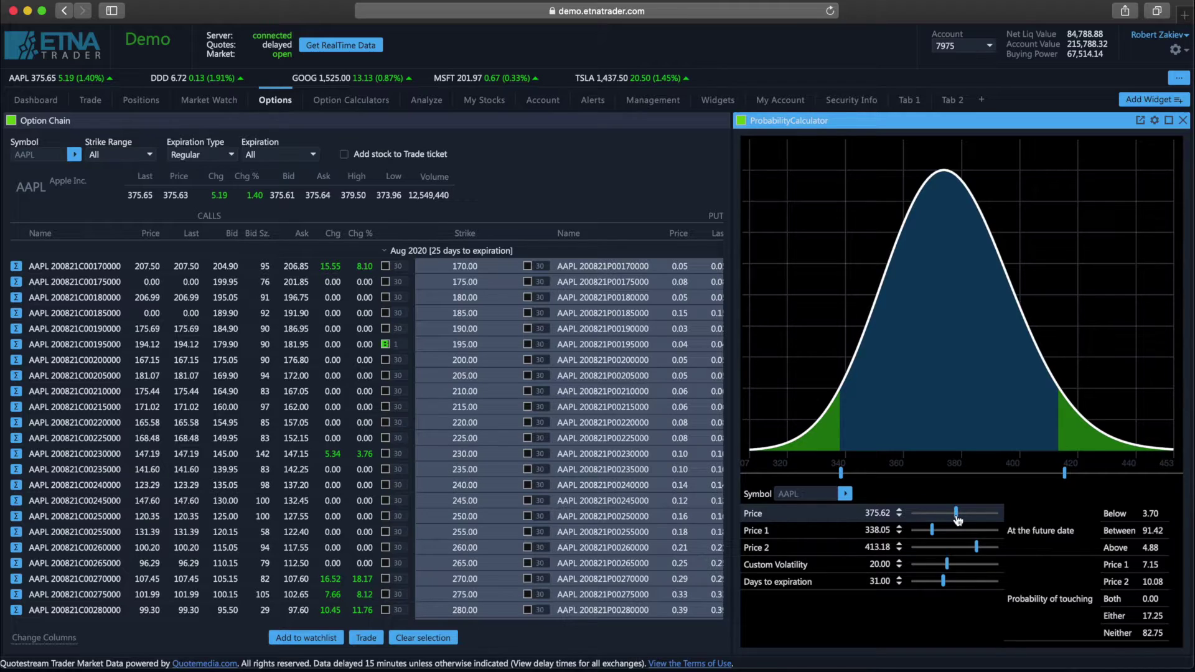
mouse_move(957, 519)
mouse_down()
mouse_move(941, 519)
mouse_move(981, 519)
mouse_move(944, 522)
mouse_move(964, 522)
mouse_move(953, 516)
mouse_up()
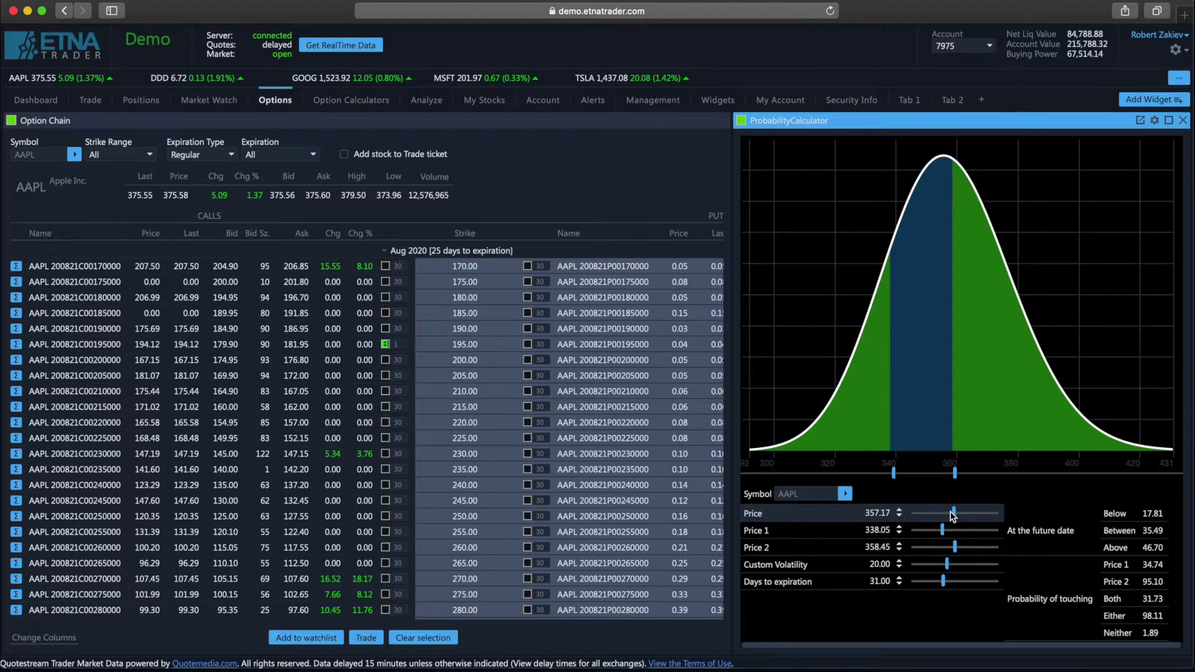
drag(943, 530, 980, 549)
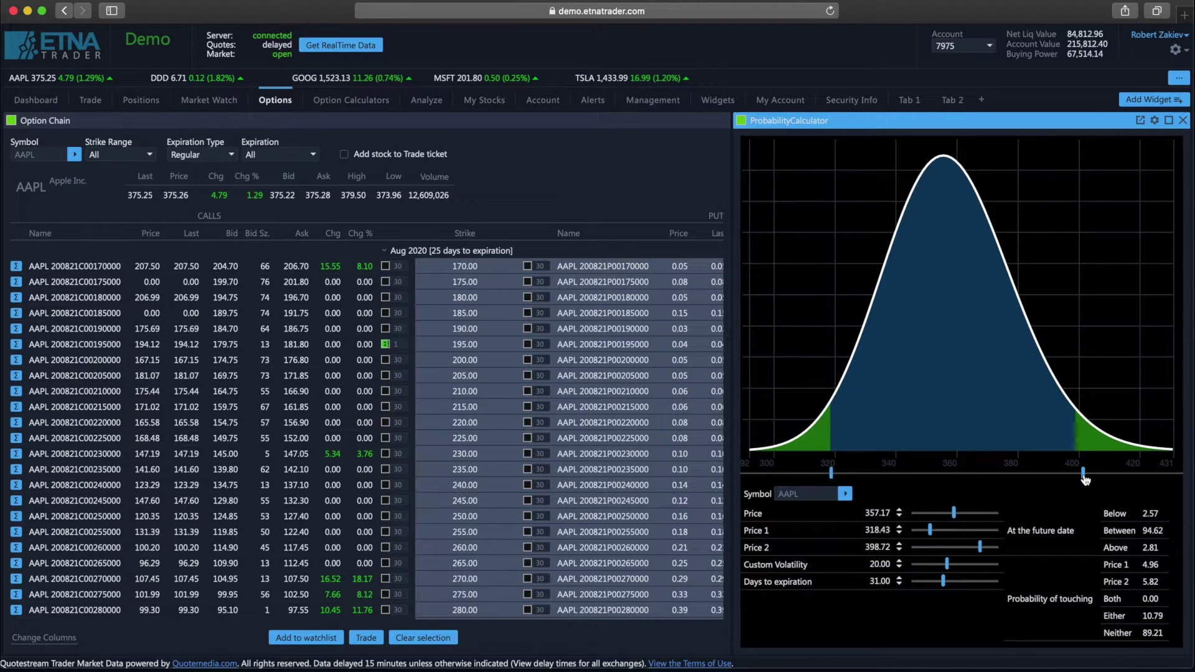
mouse_move(1083, 475)
mouse_down()
mouse_move(1051, 473)
mouse_move(1073, 473)
mouse_up()
drag(832, 474, 867, 478)
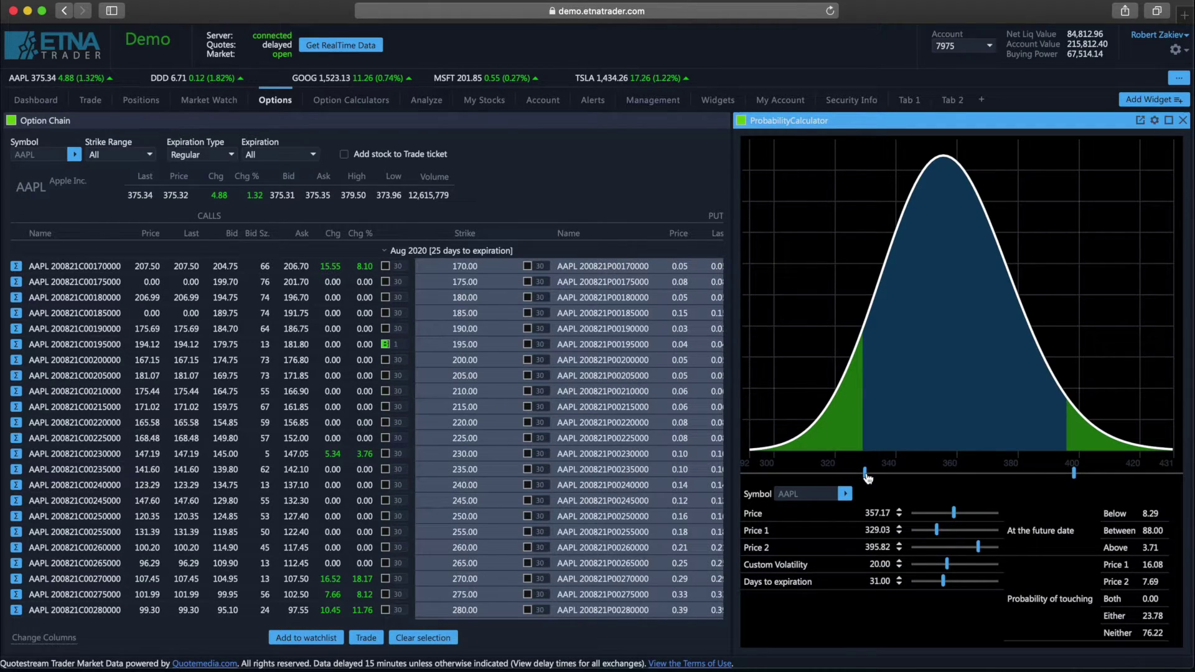
drag(1073, 473, 1014, 477)
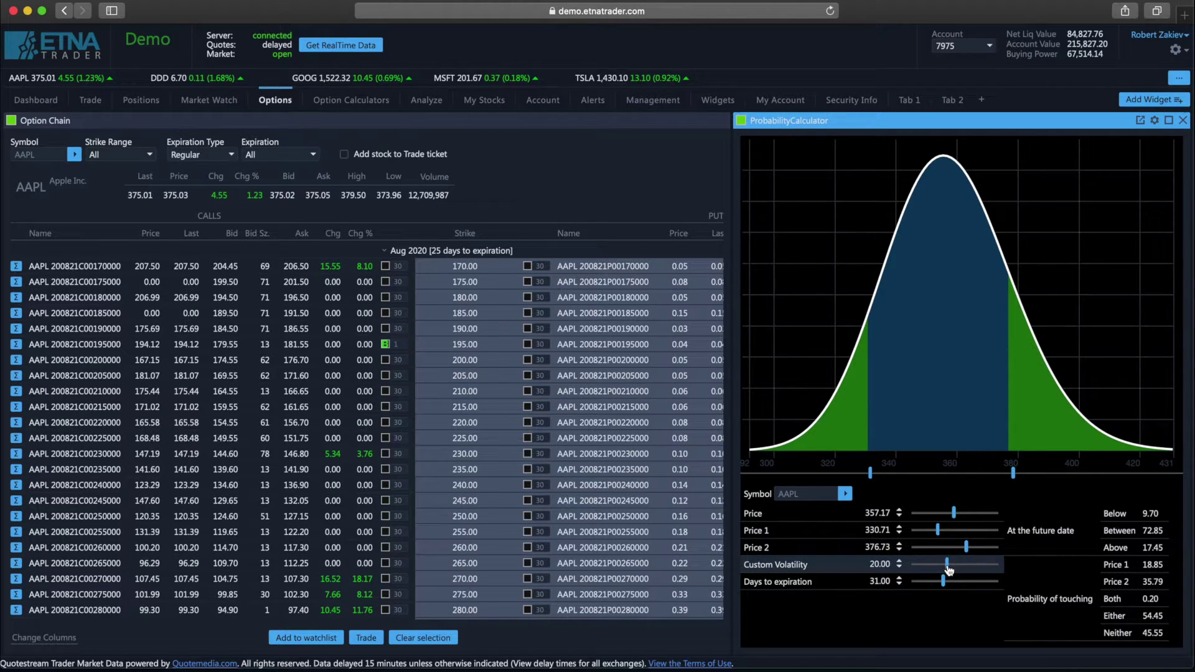
drag(947, 569, 933, 567)
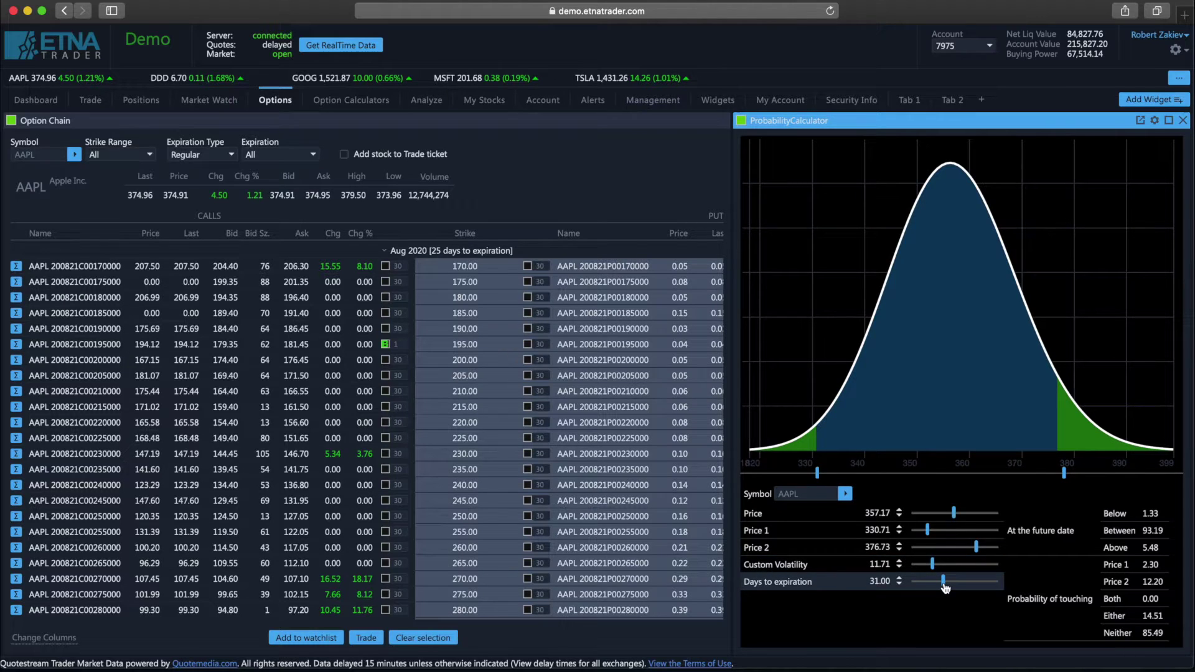
drag(945, 582, 974, 583)
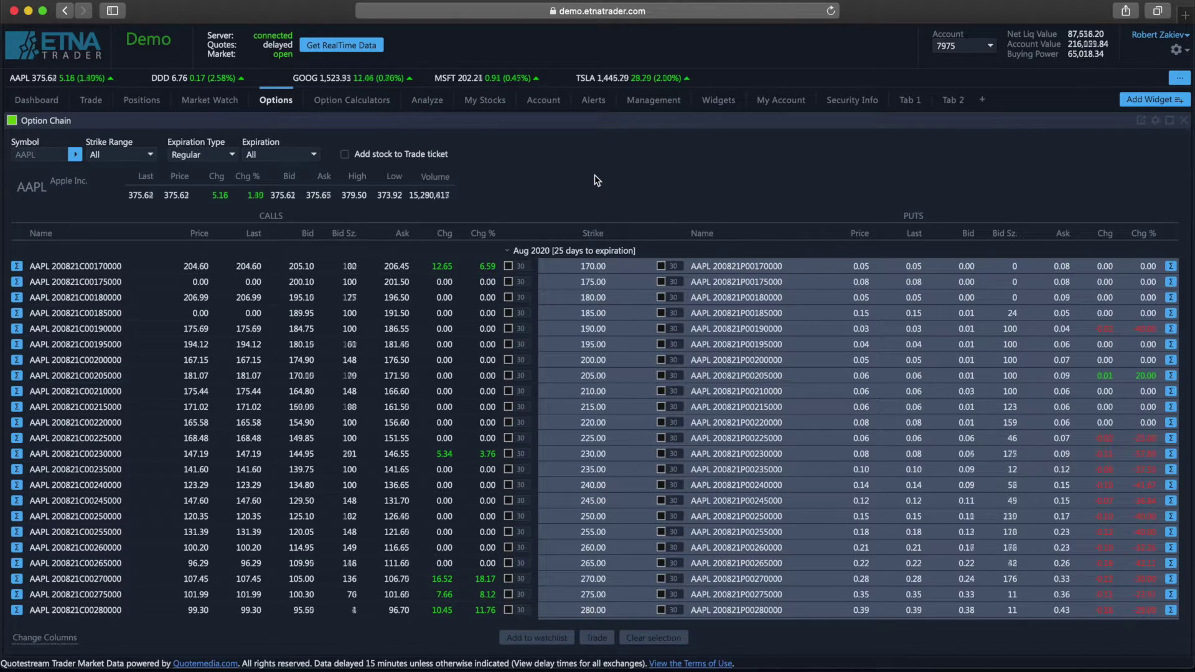
Tick the AAPL Aug 2020 calls at strikes 235.00 and 397.50 to build a two-leg order.
mouse_move(554, 374)
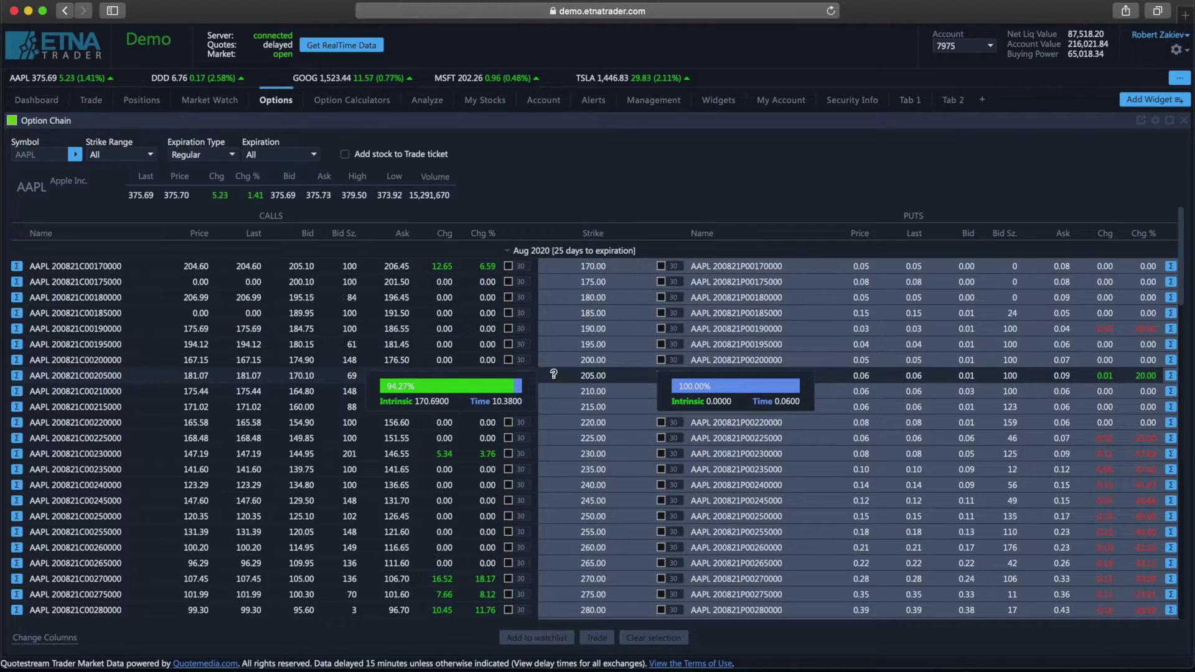
click(509, 470)
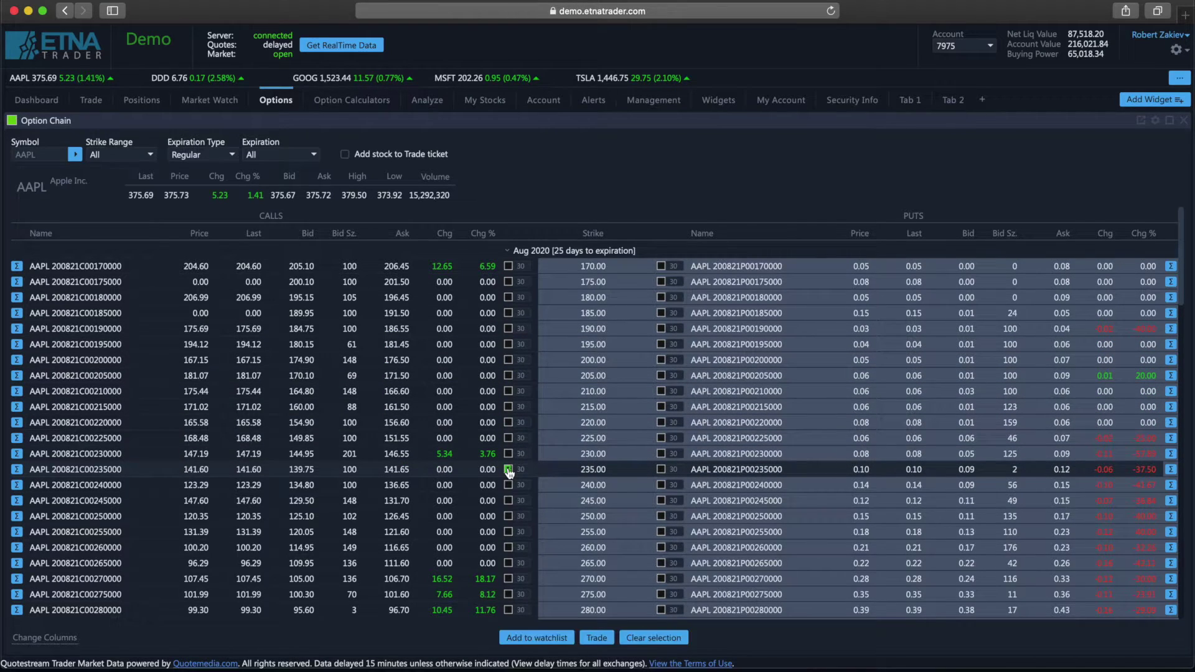
scroll(509, 473, down, 20)
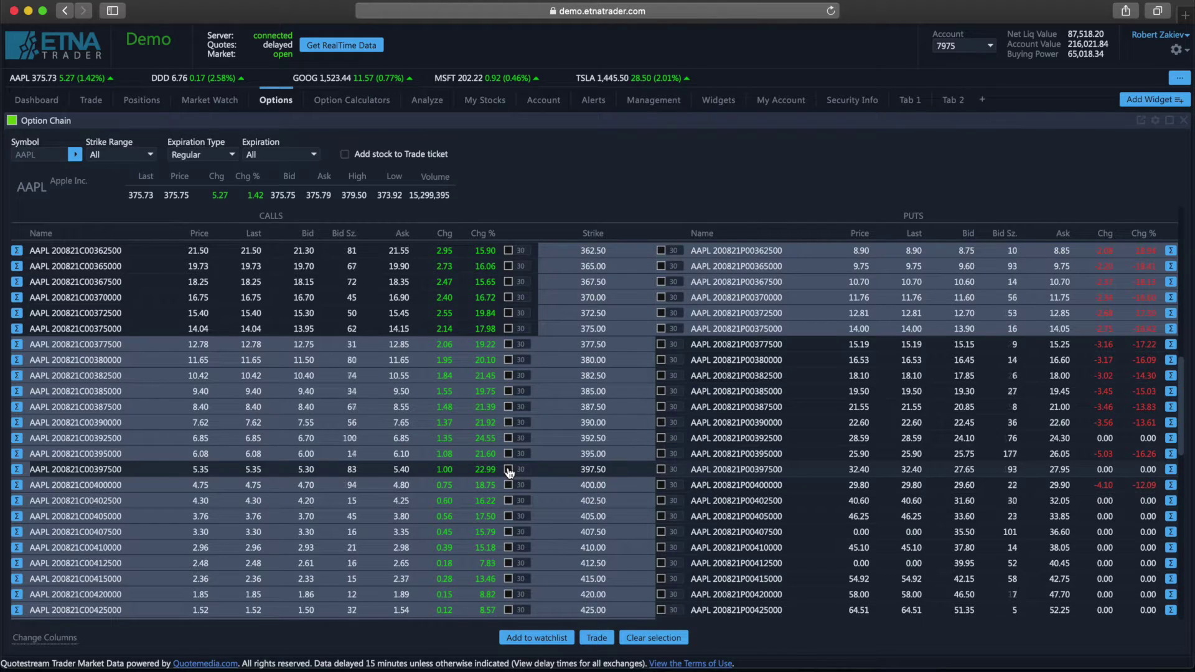
click(509, 472)
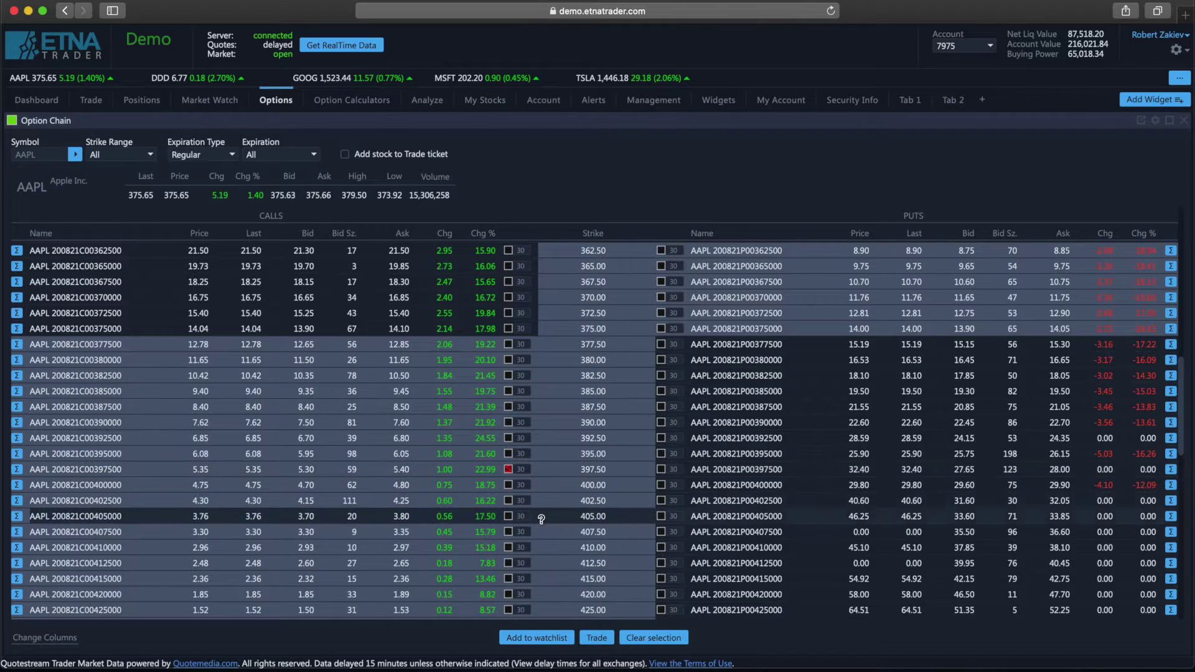
click(599, 642)
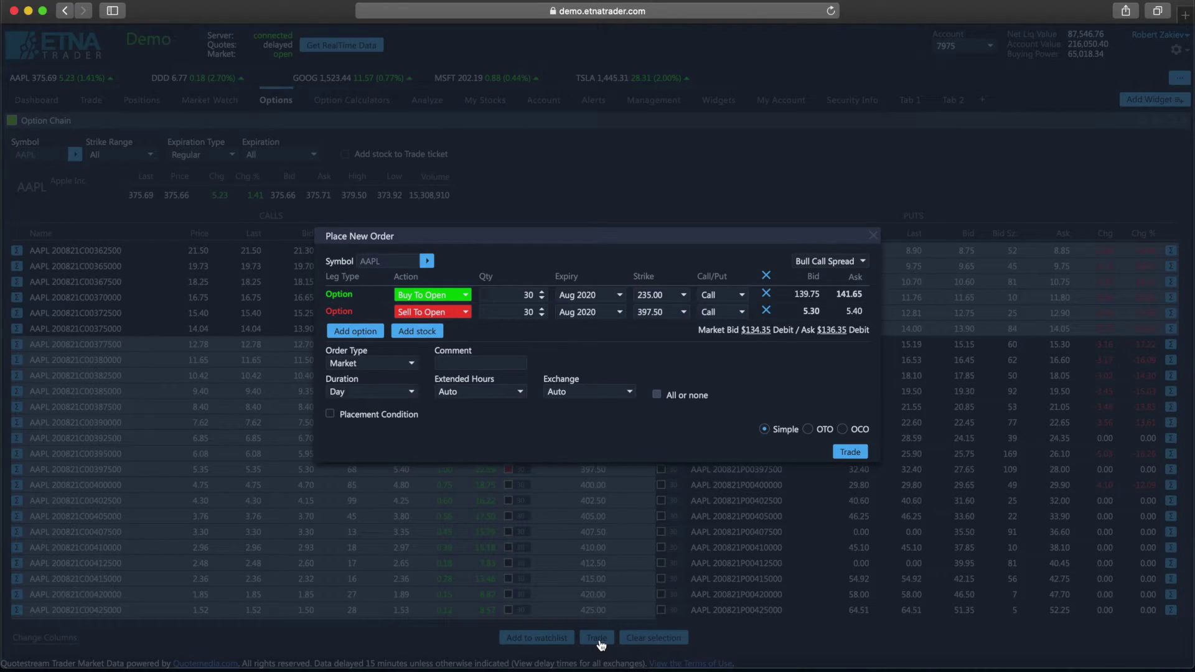
Review the sell leg's action and the strategy list, keeping Bull Call Spread for the 235.00/397.50 calls.
click(453, 312)
click(453, 312)
click(848, 262)
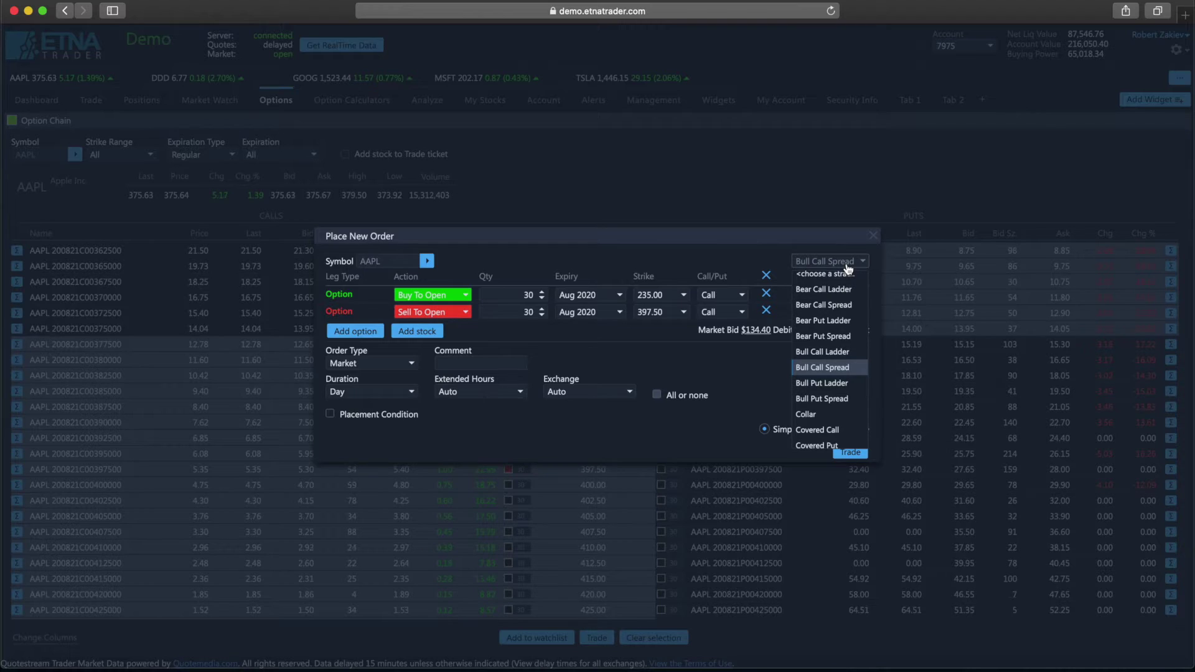
scroll(836, 411, down, 8)
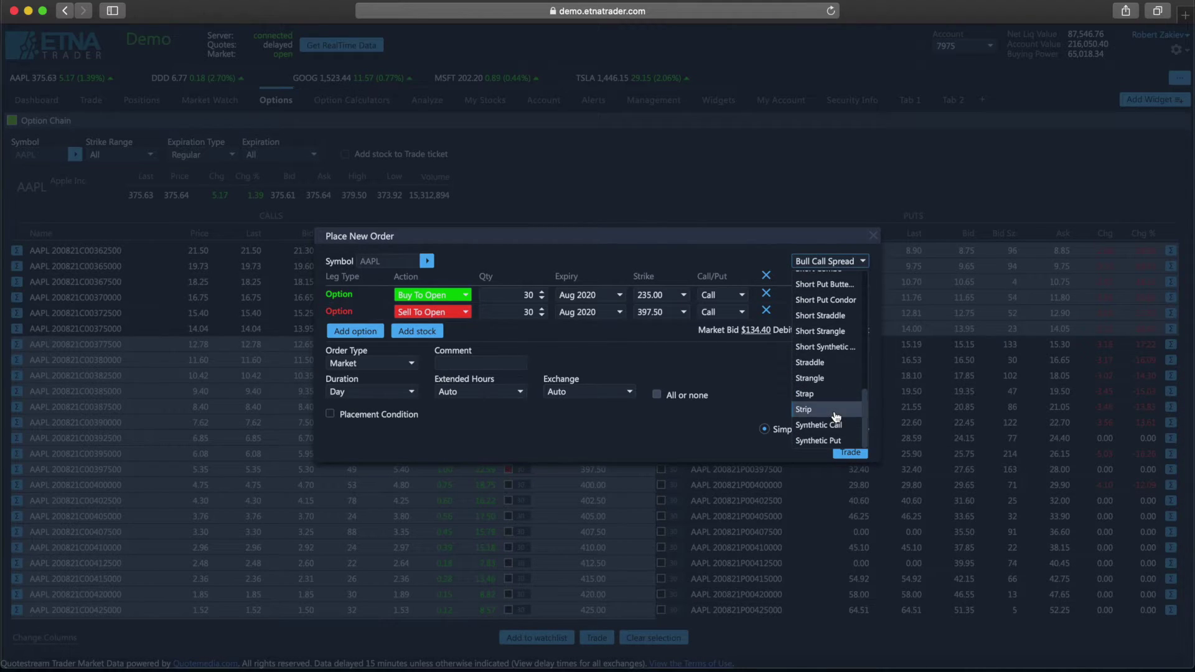
click(849, 263)
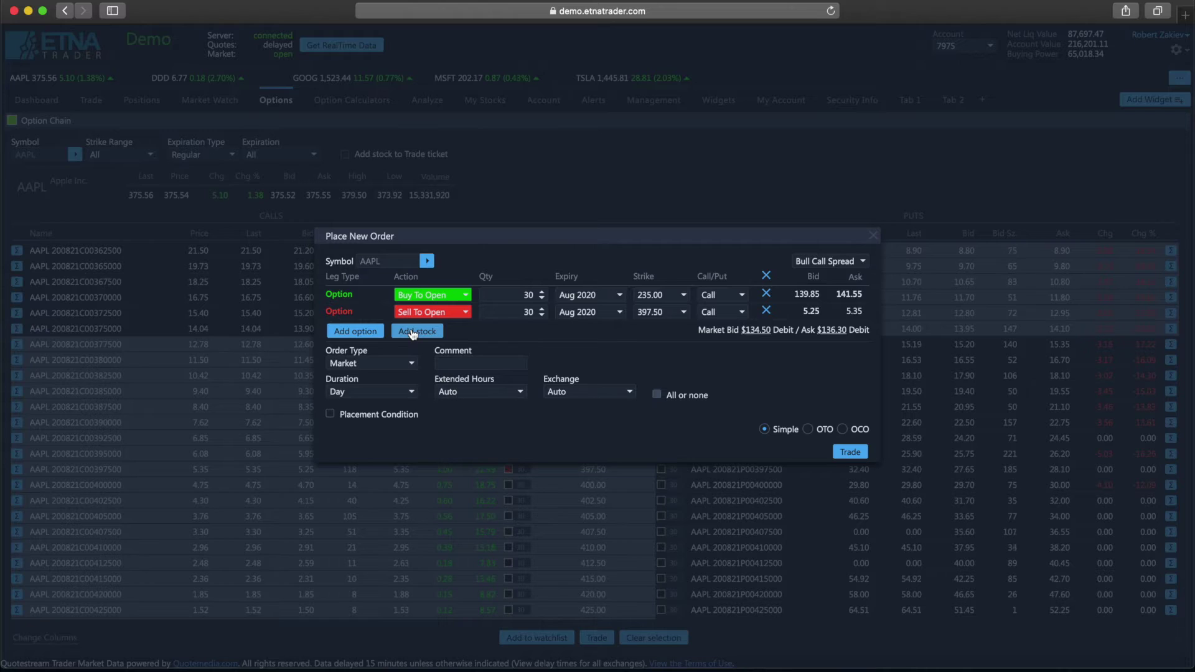
Switch the spread's order type to Limit, then back to Market.
click(409, 363)
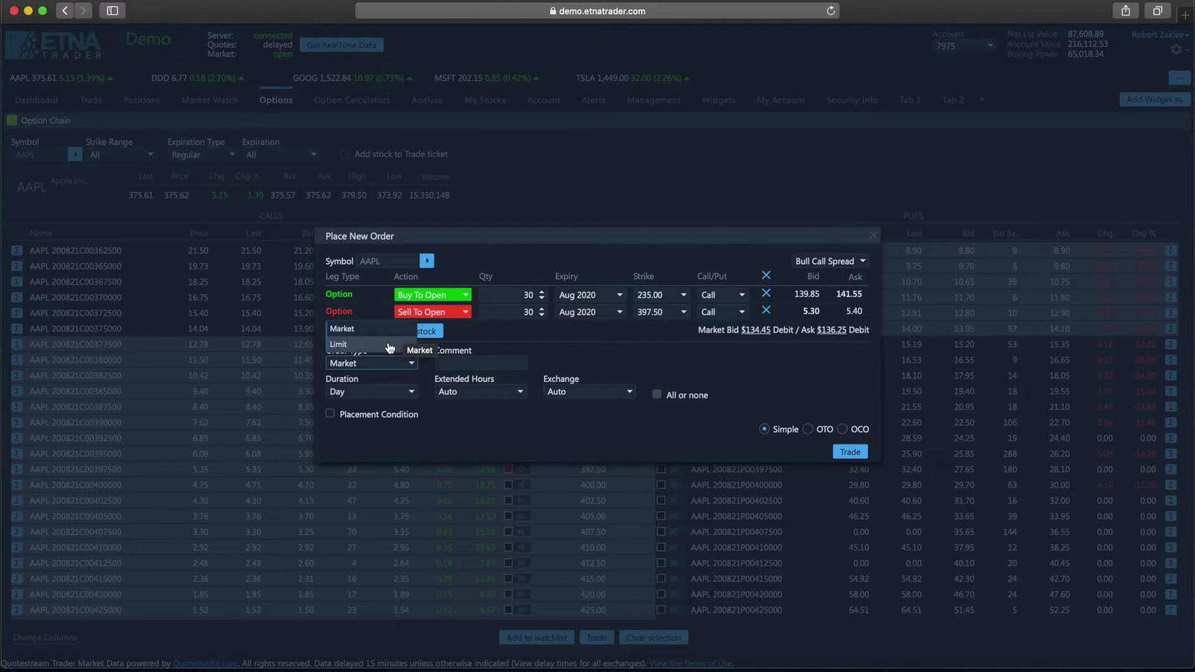
click(389, 345)
click(389, 364)
click(386, 339)
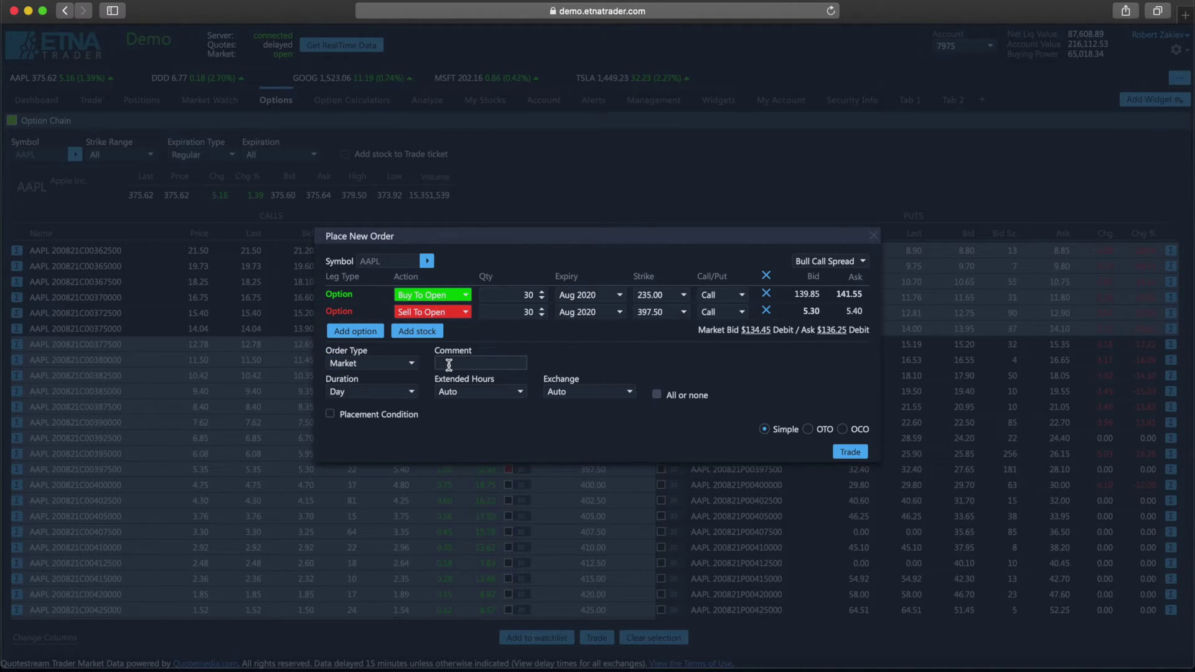
Keep Day duration, Auto extended hours and Auto exchange, and enable a placement condition.
click(405, 394)
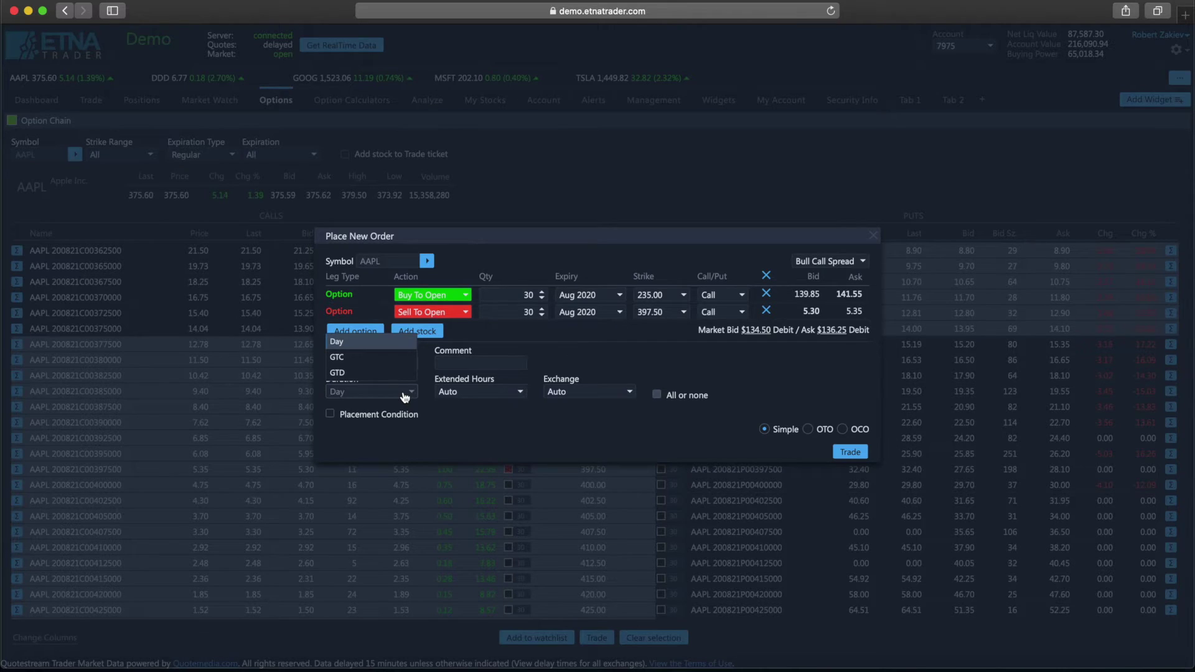
click(405, 396)
click(485, 393)
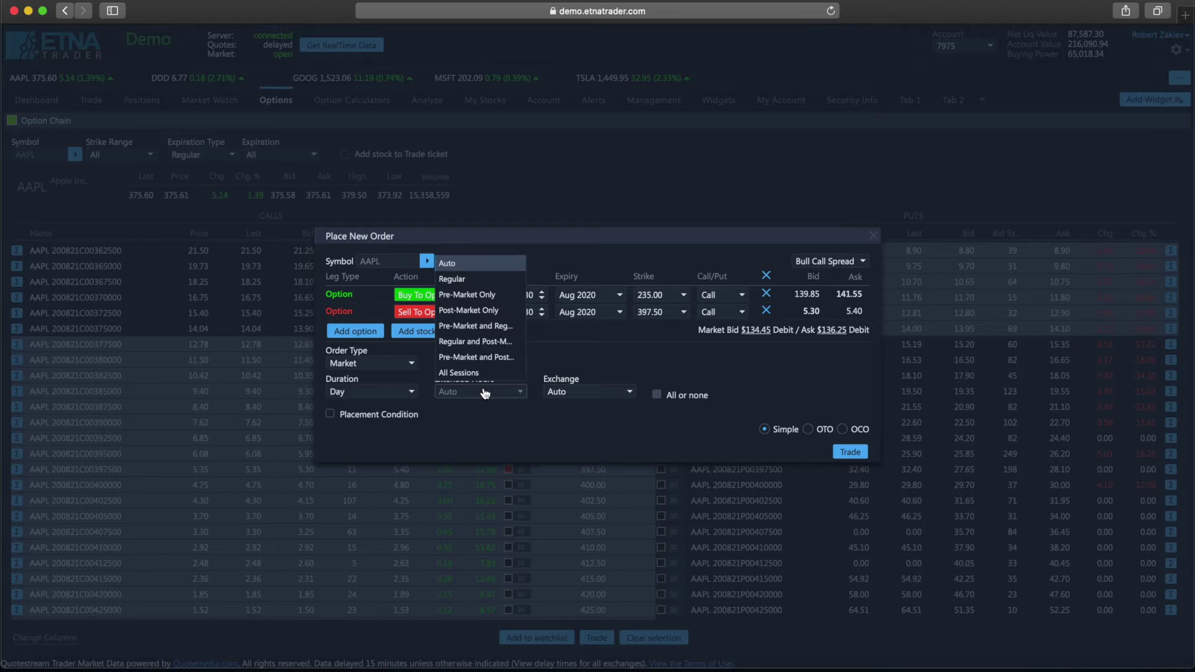
click(485, 393)
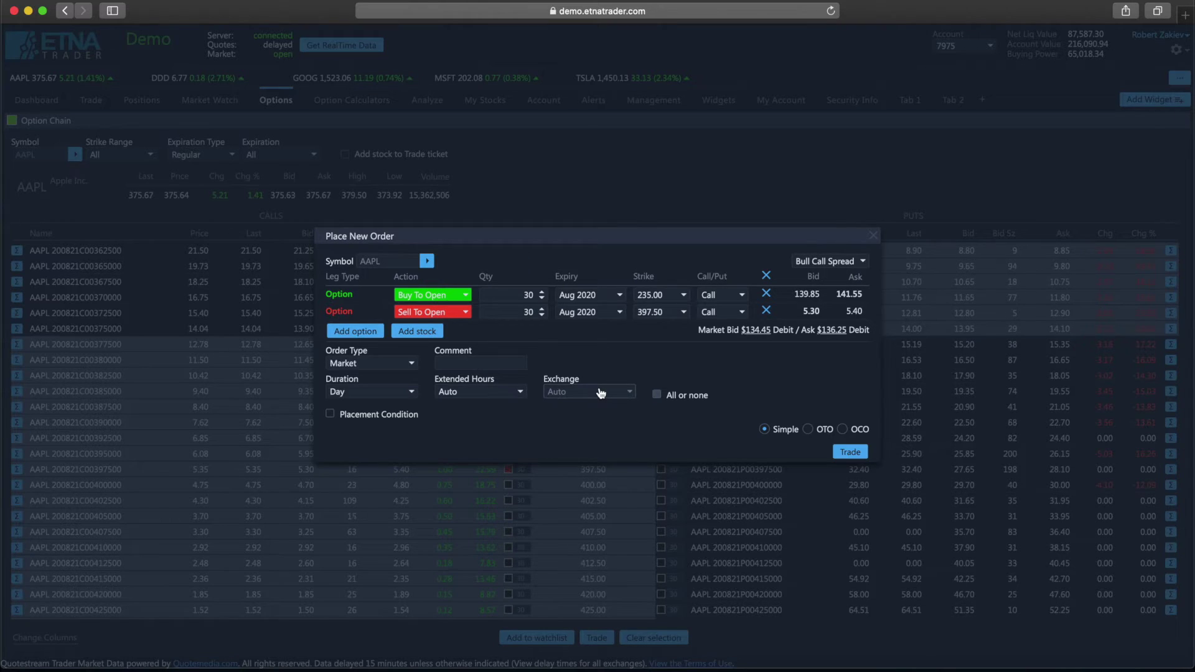
click(601, 393)
click(601, 393)
click(330, 414)
Clear the placement condition, try OTO and OCO, and submit the 1-lot 382.50/445.00 Bull Call Spread.
click(331, 416)
click(808, 430)
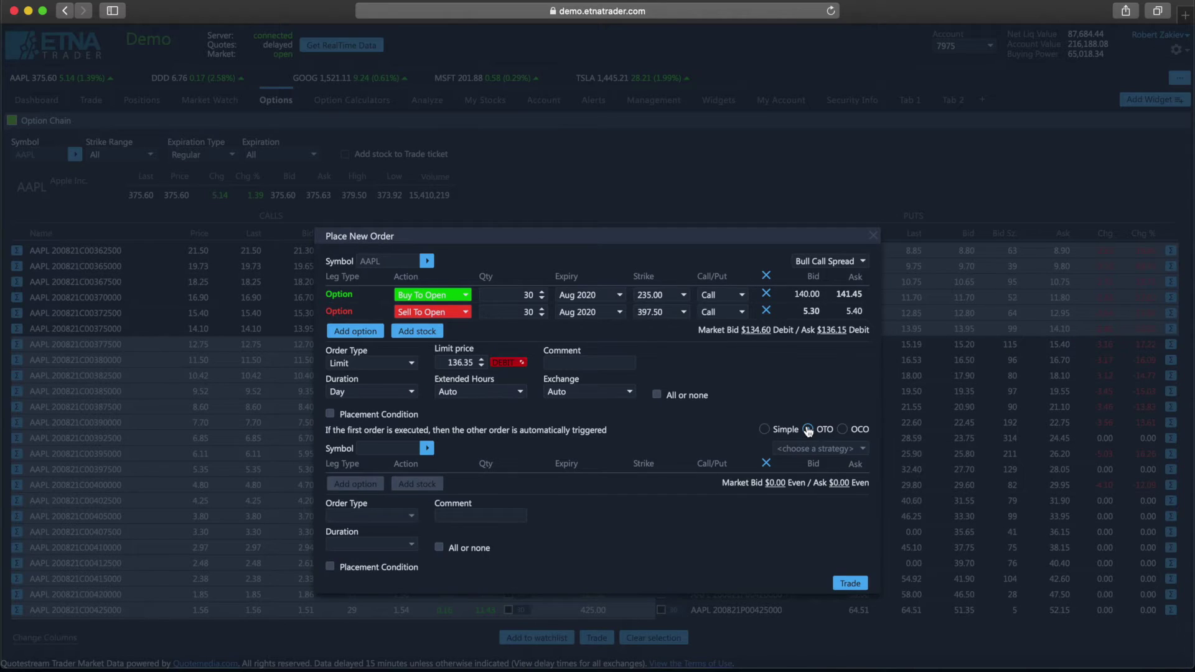
click(844, 430)
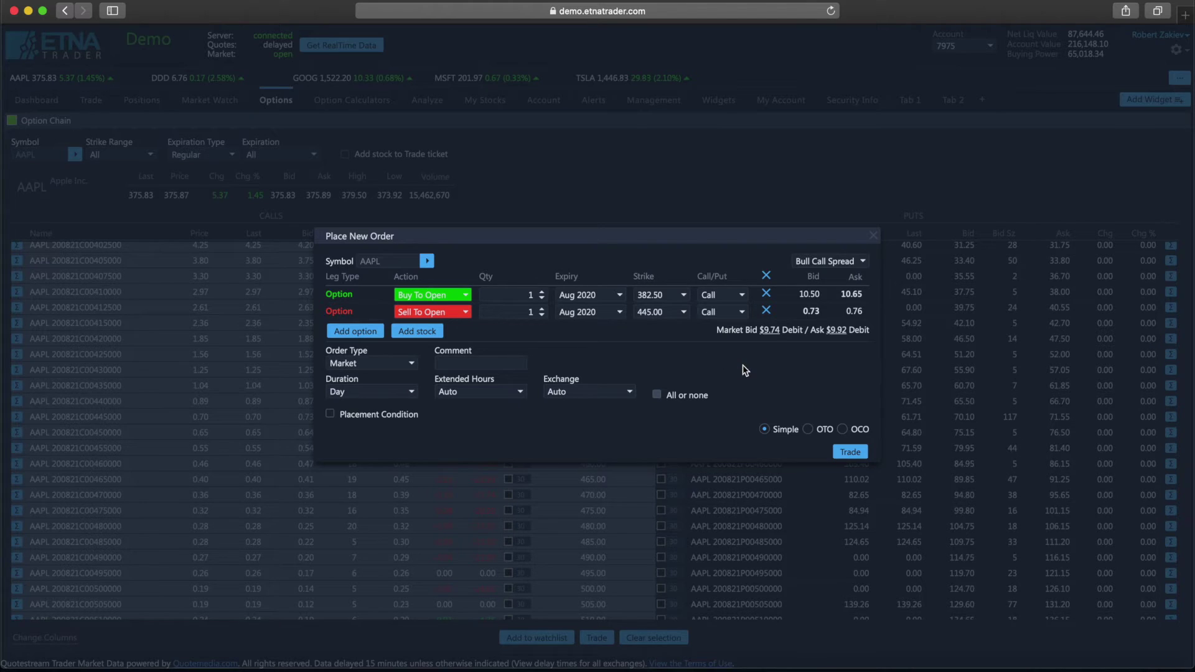
click(851, 454)
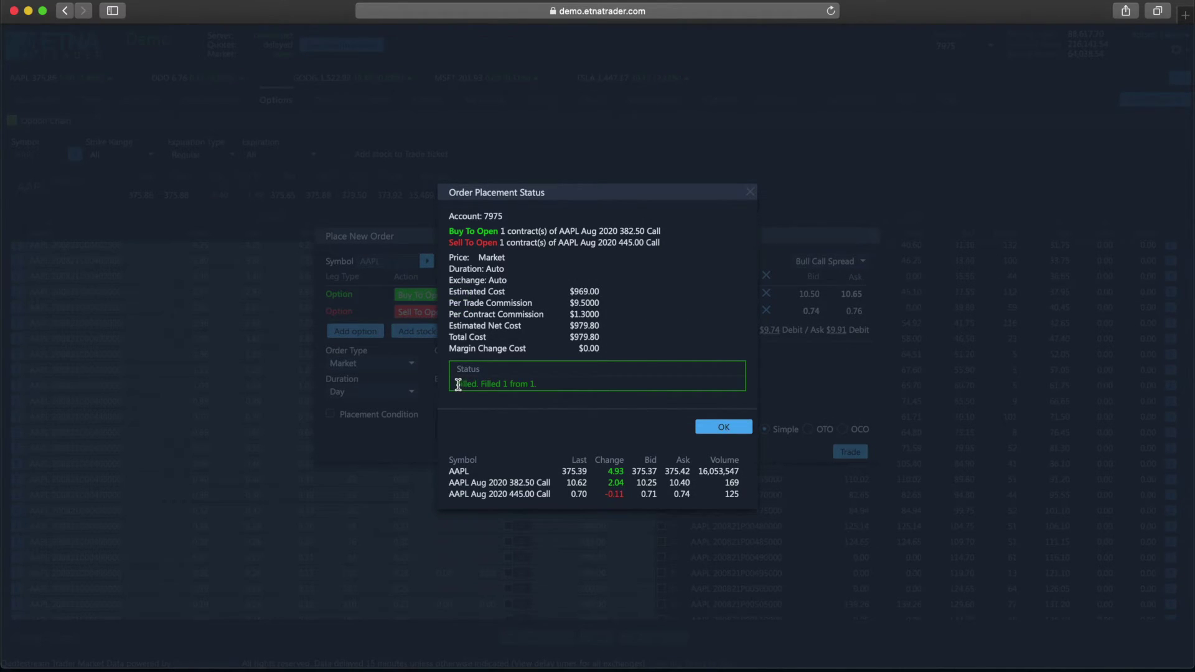
Check that the AAPL bull call spread shows Filled 1 from 1, then dismiss the status report.
drag(455, 384, 554, 384)
click(560, 387)
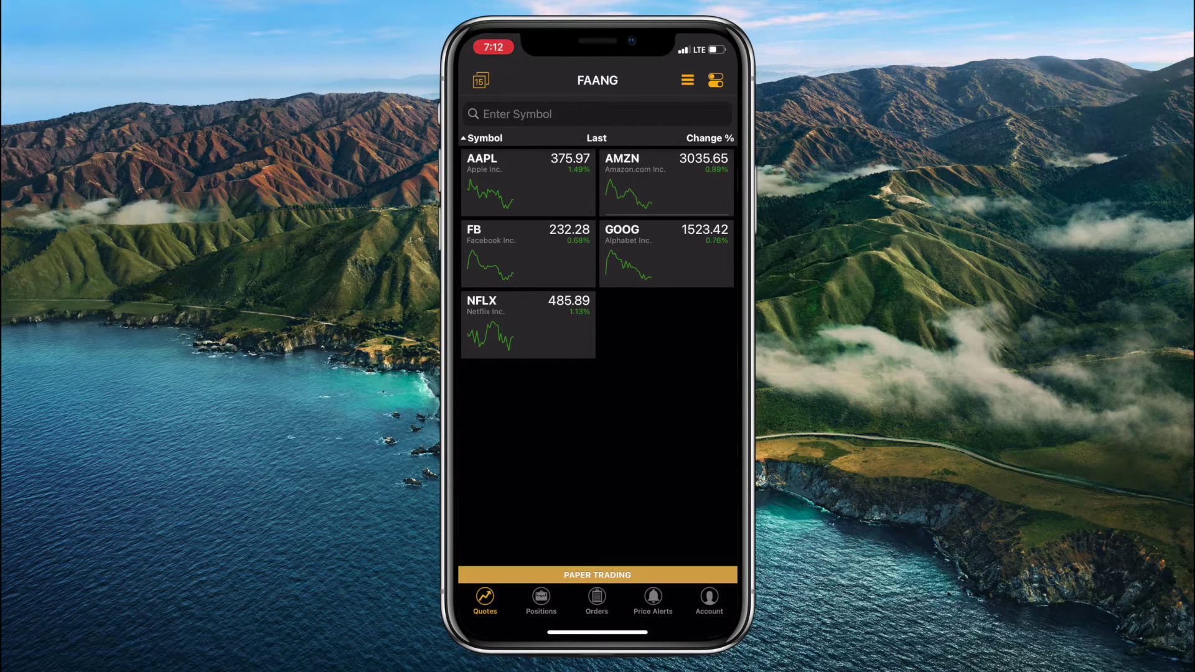
Show the NFLX options by strike and choose the 20 Nov 2020 expiration.
click(527, 323)
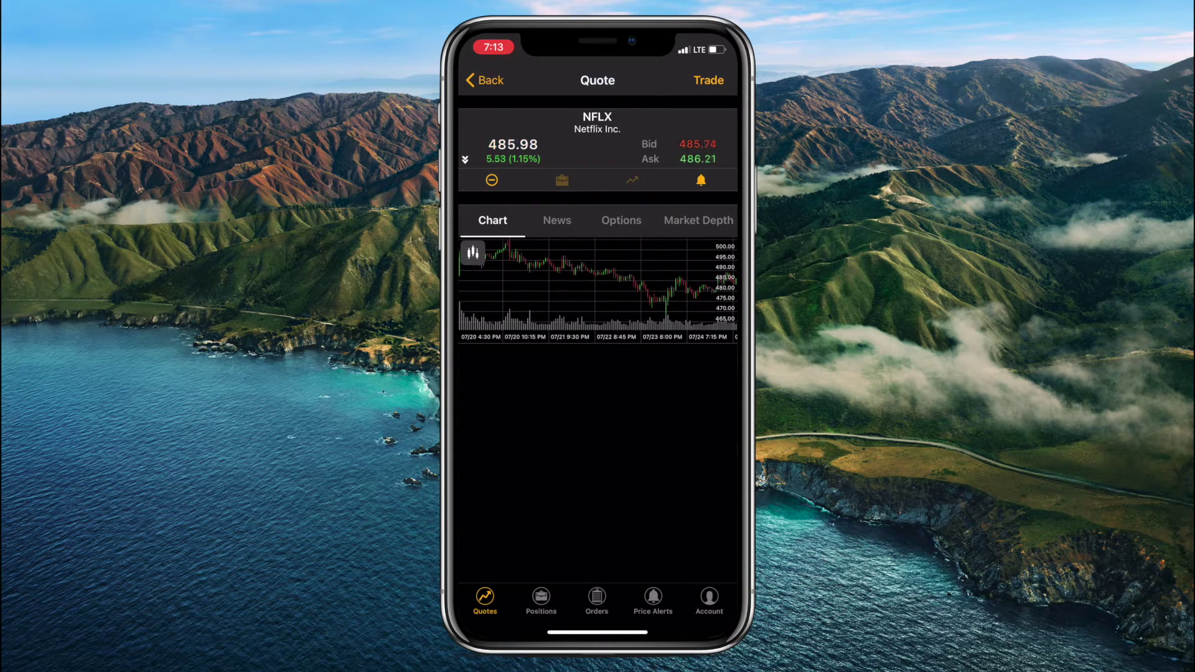
click(622, 220)
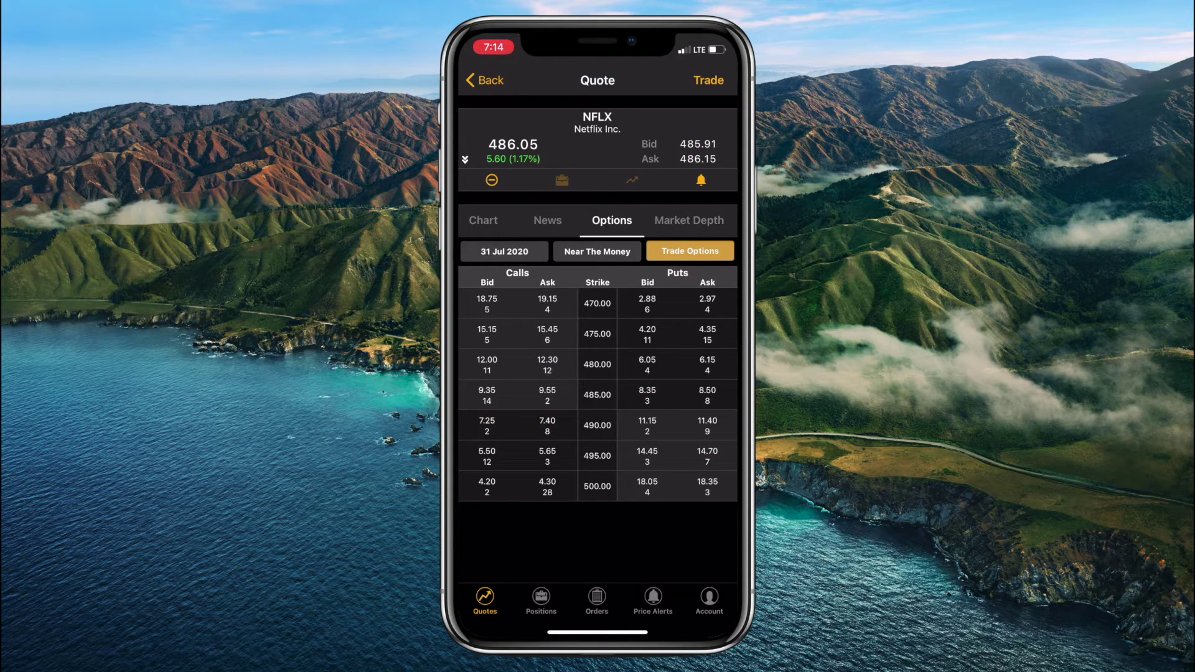
click(504, 251)
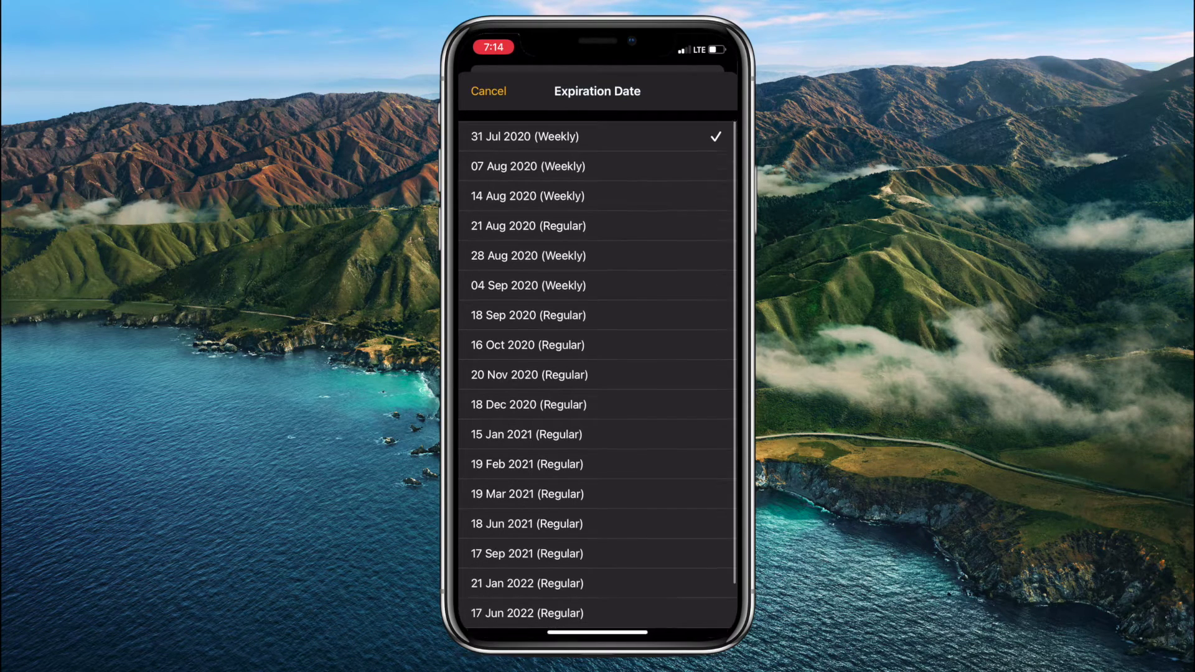
scroll(597, 374, down, 2)
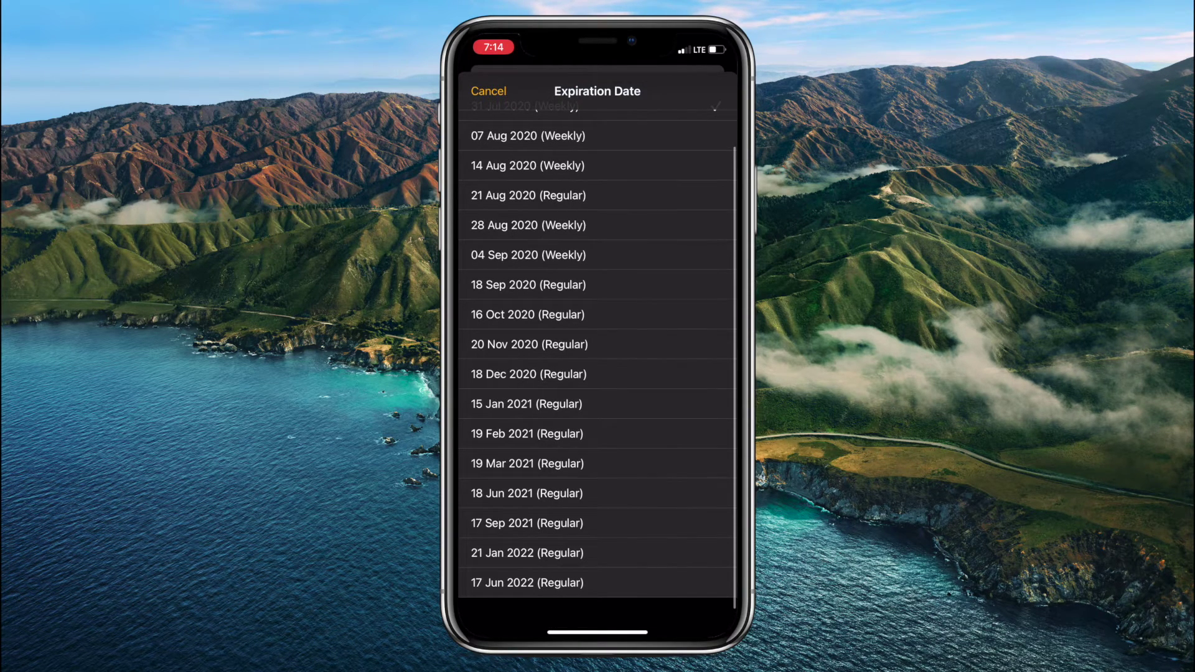
click(529, 345)
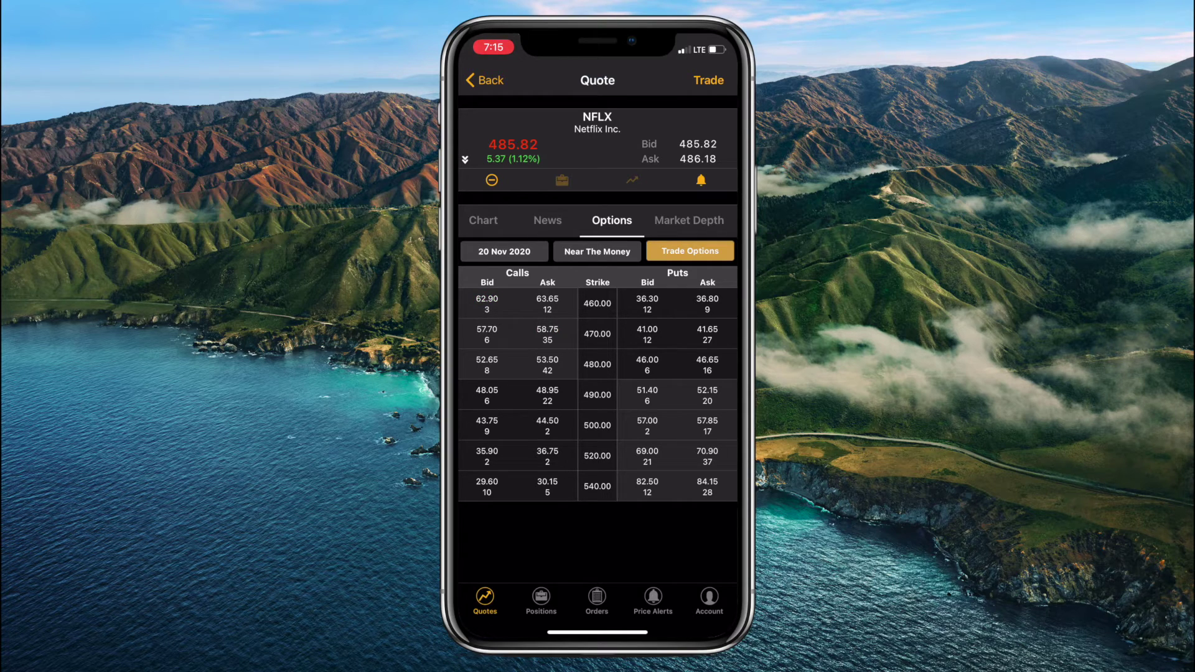
click(709, 601)
Set the Strike Range 'More' option to +/- 8 in Settings, then close Settings.
click(480, 80)
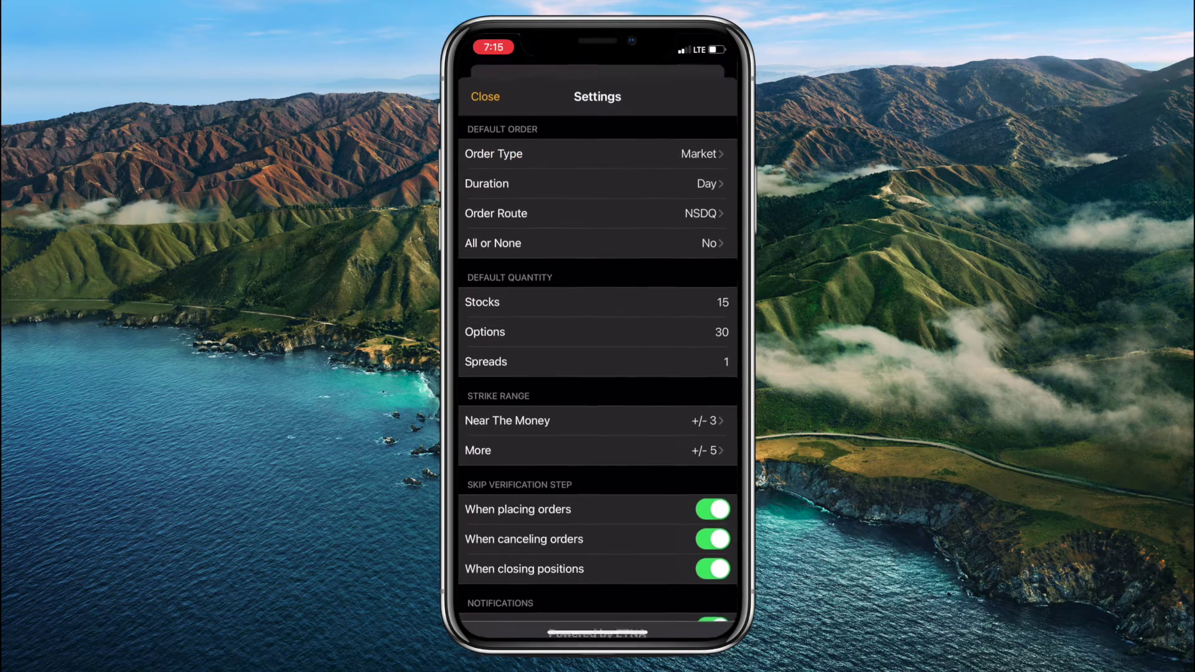
scroll(597, 349, down, 5)
scroll(597, 348, down, 5)
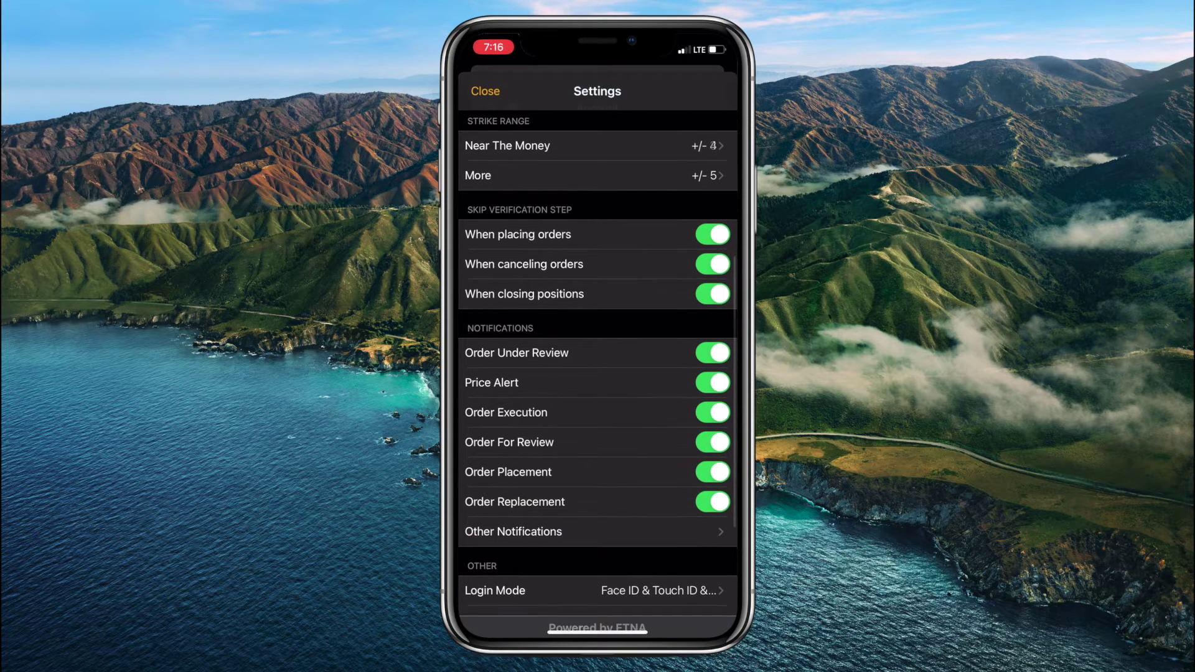
click(598, 175)
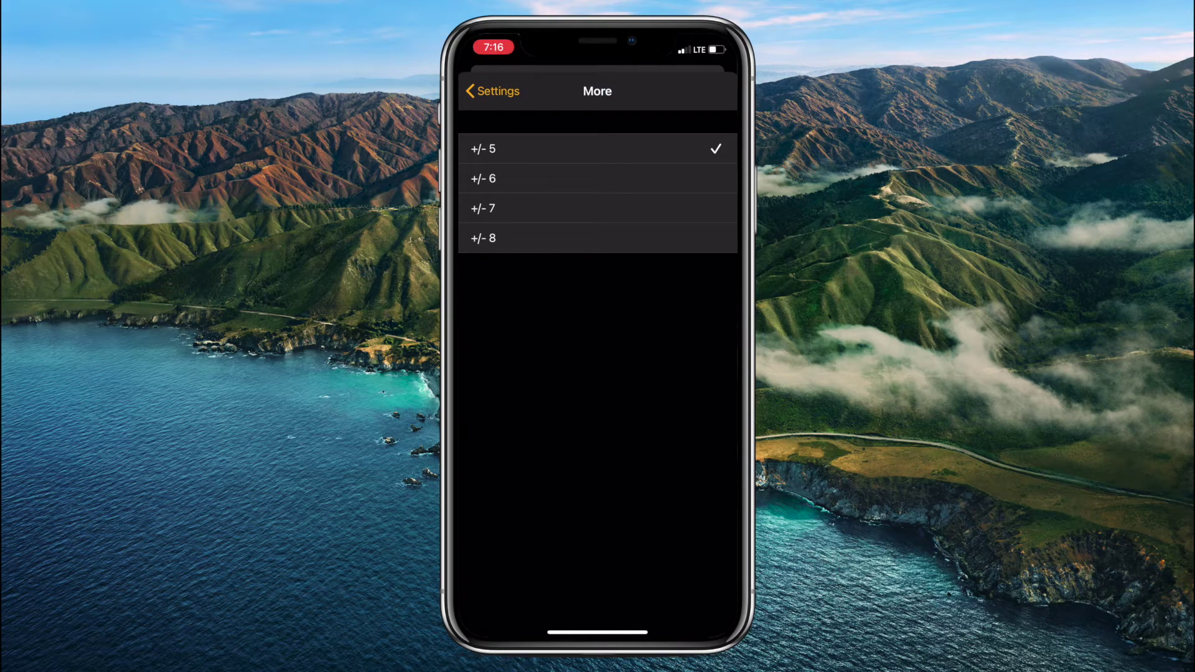
click(598, 238)
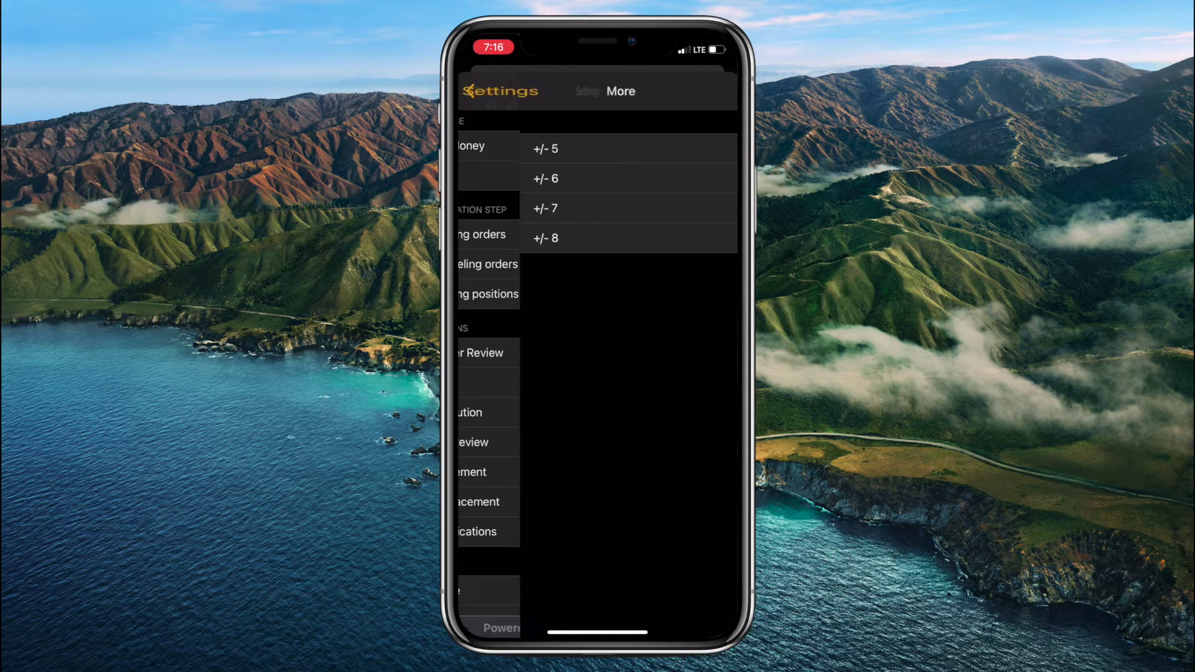
click(485, 91)
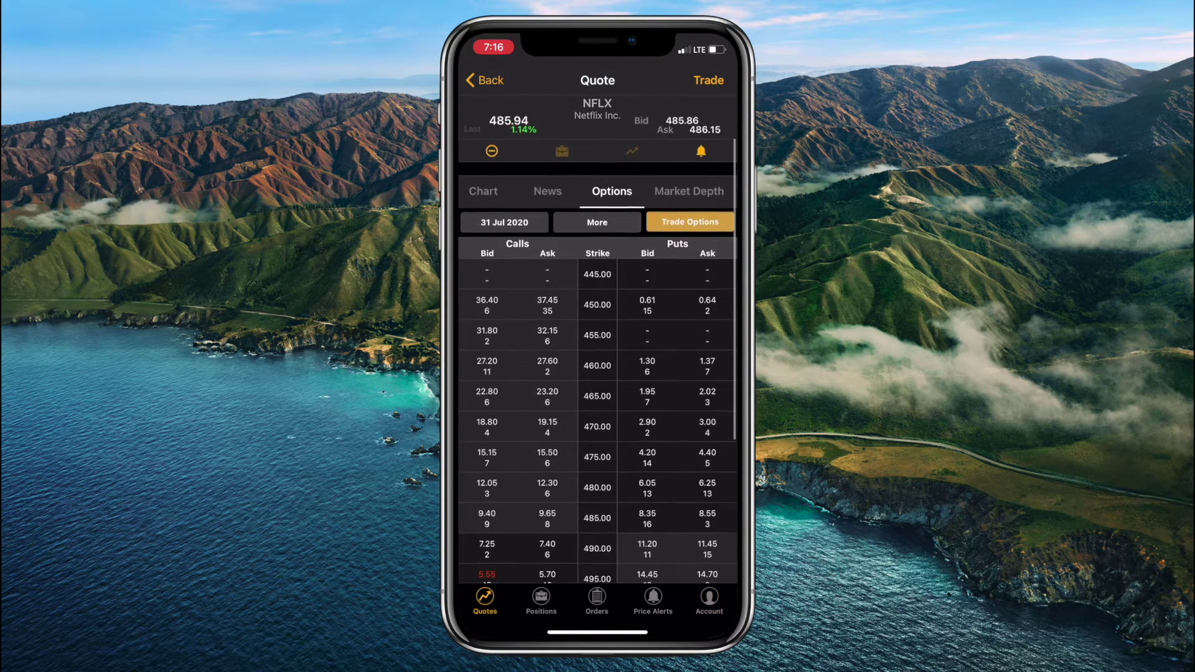
Select the Ask cells of the NFLX 460.00 and 500.00 calls as two options.
scroll(598, 374, down, 5)
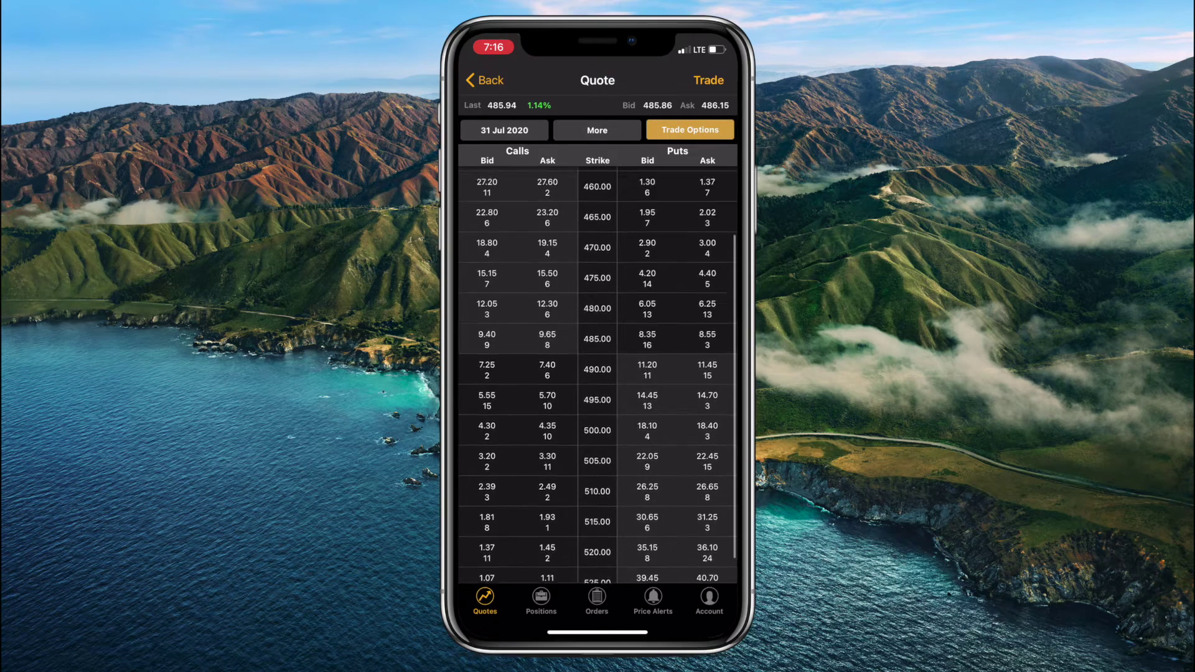
scroll(597, 373, up, 5)
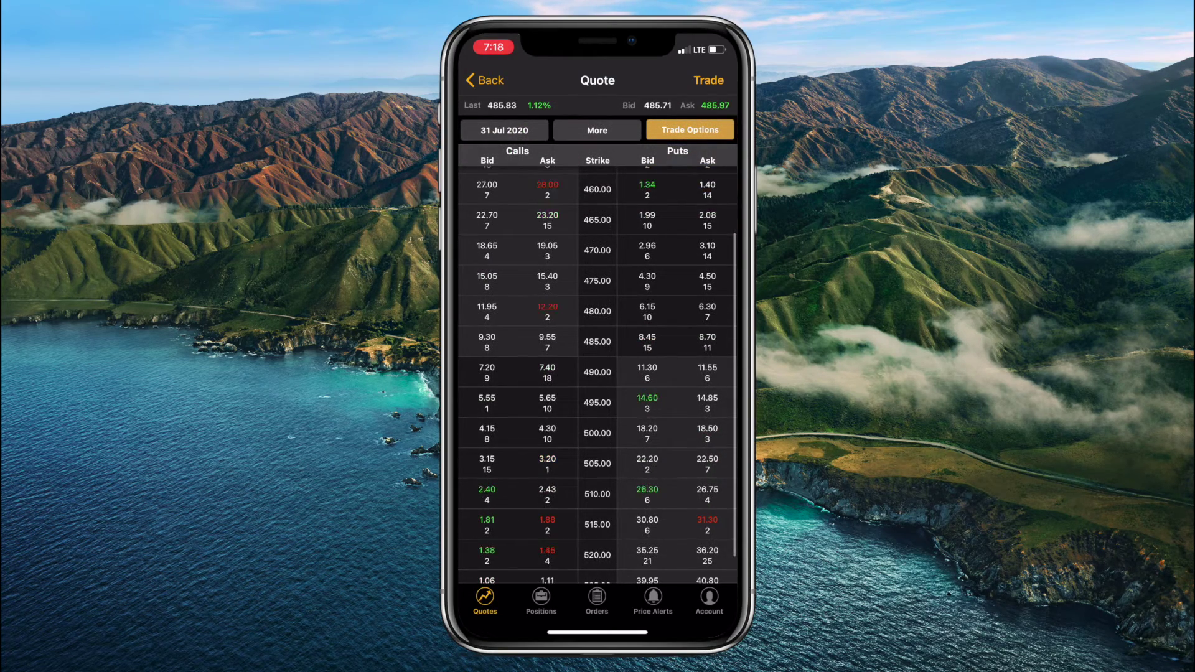
scroll(598, 374, down, 2)
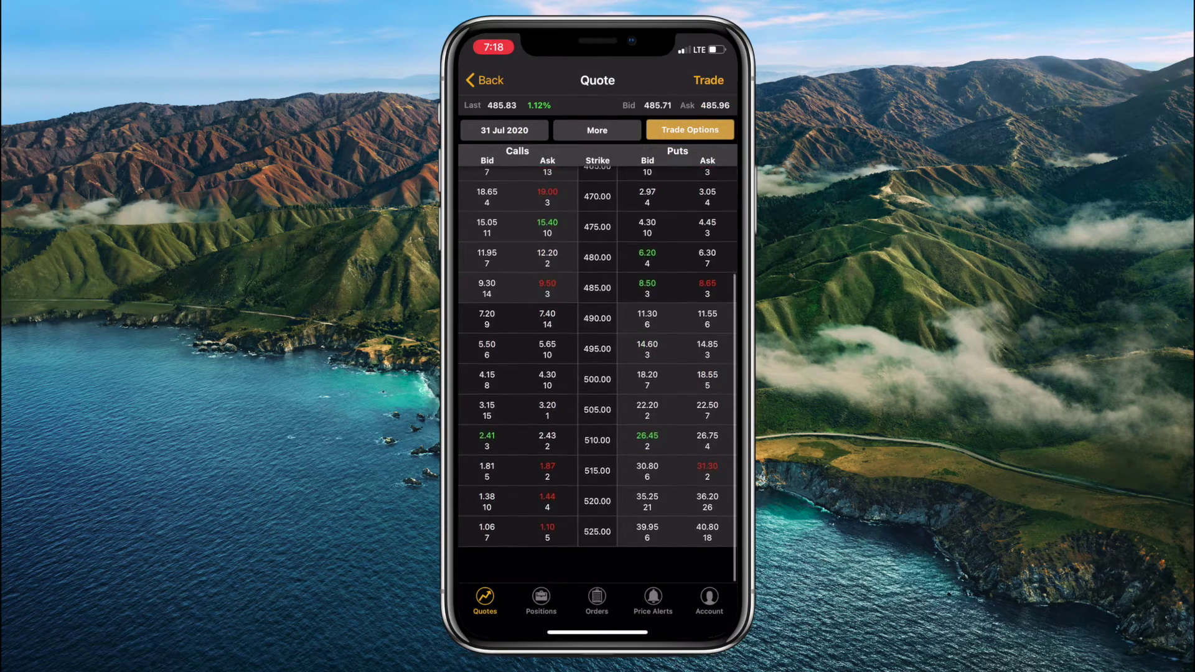
scroll(598, 359, up, 5)
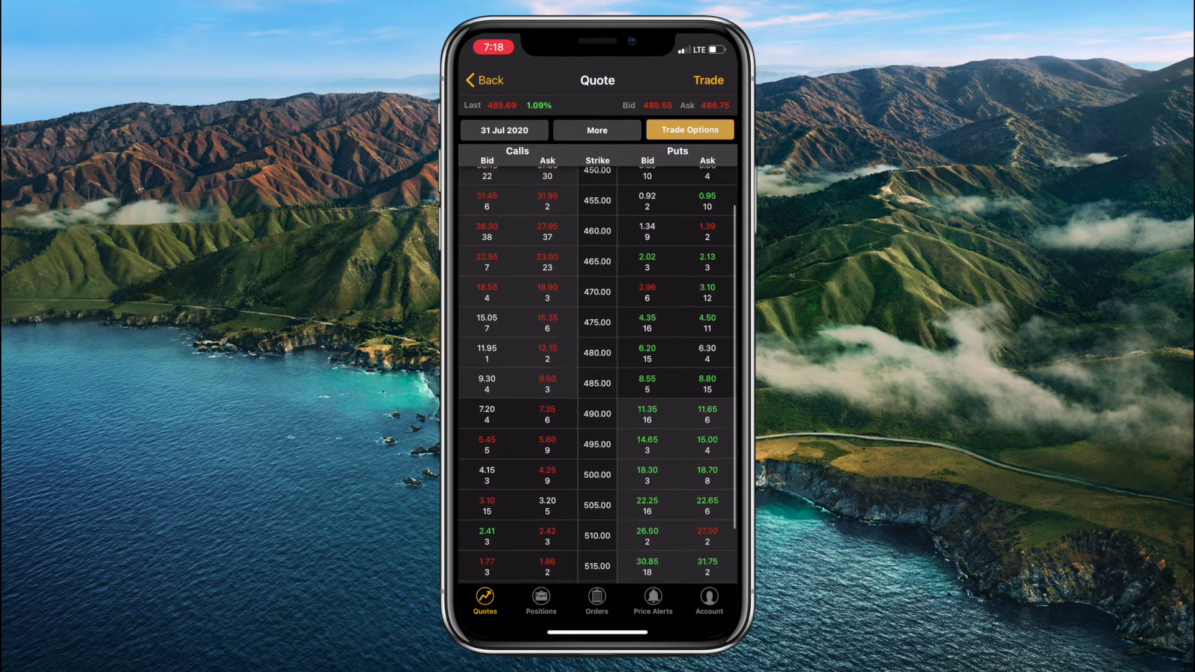
scroll(598, 373, up, 3)
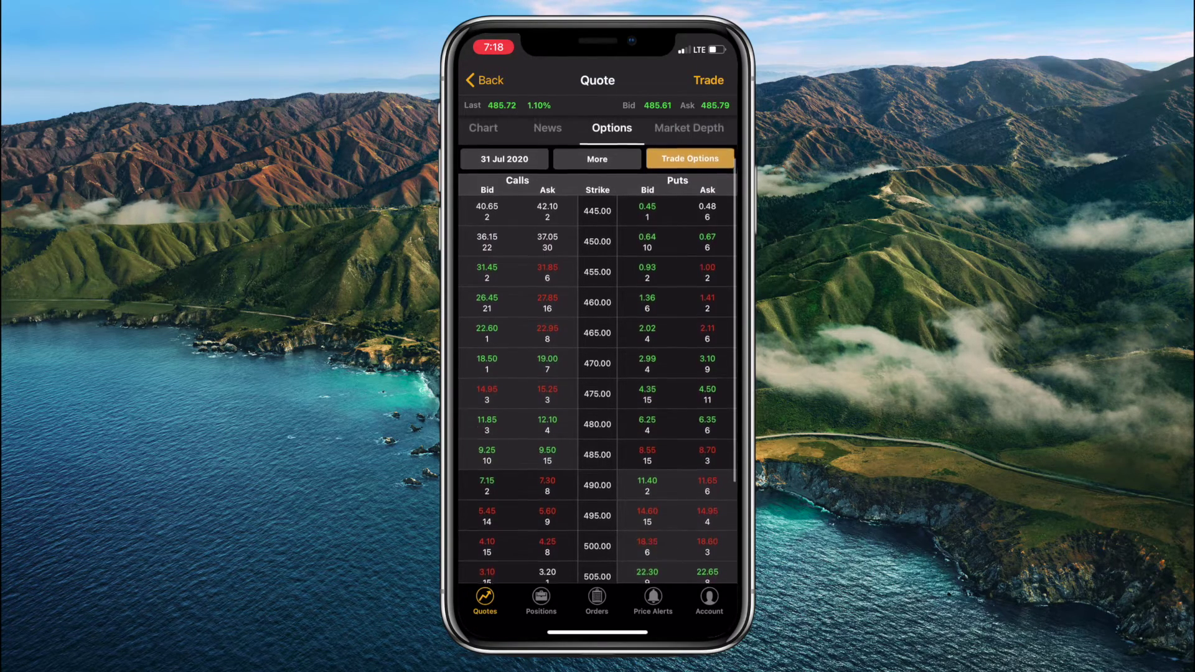
scroll(598, 374, up, 2)
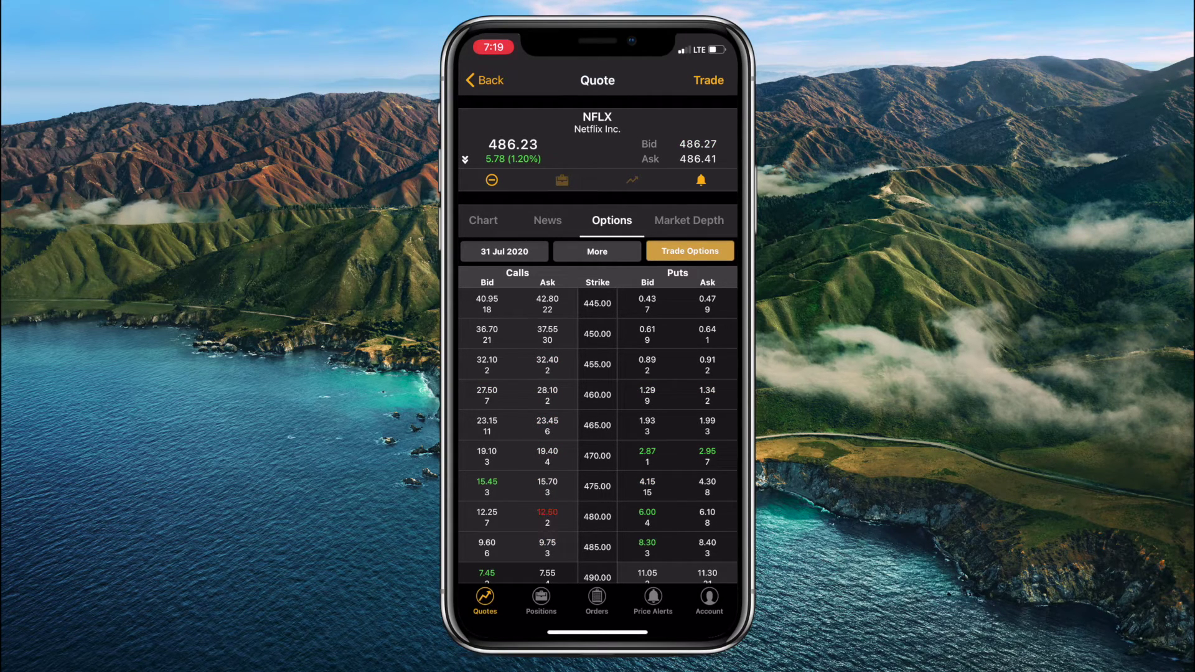
click(548, 395)
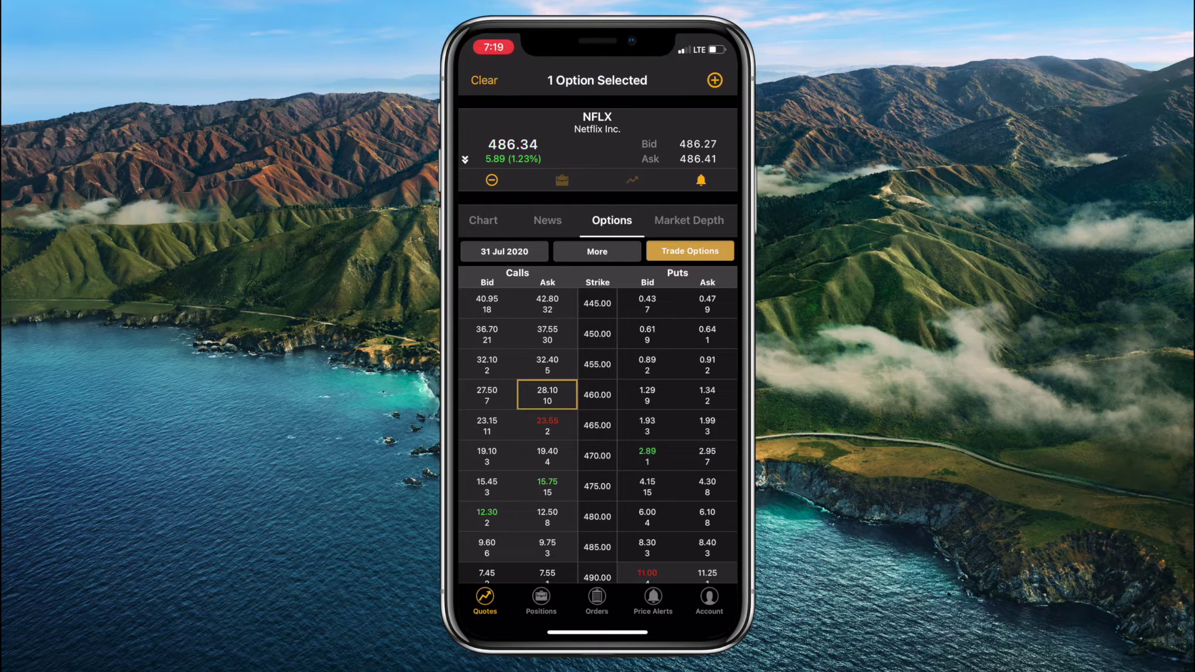
scroll(598, 399, down, 2)
scroll(598, 374, down, 1)
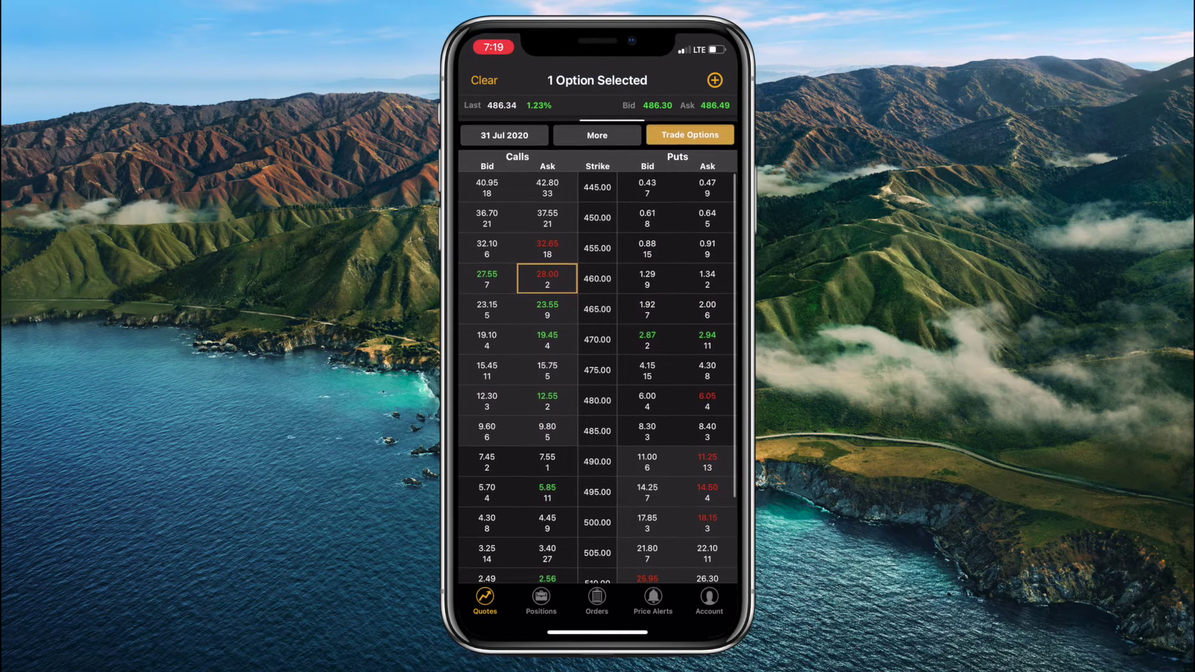
click(547, 522)
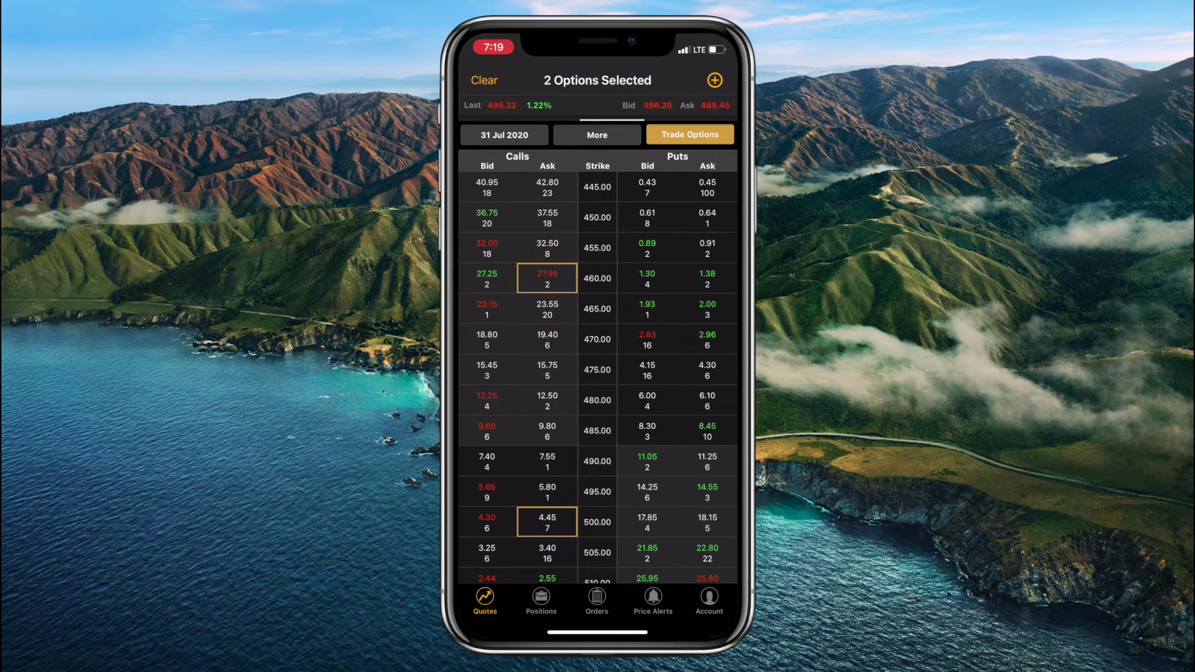
click(689, 134)
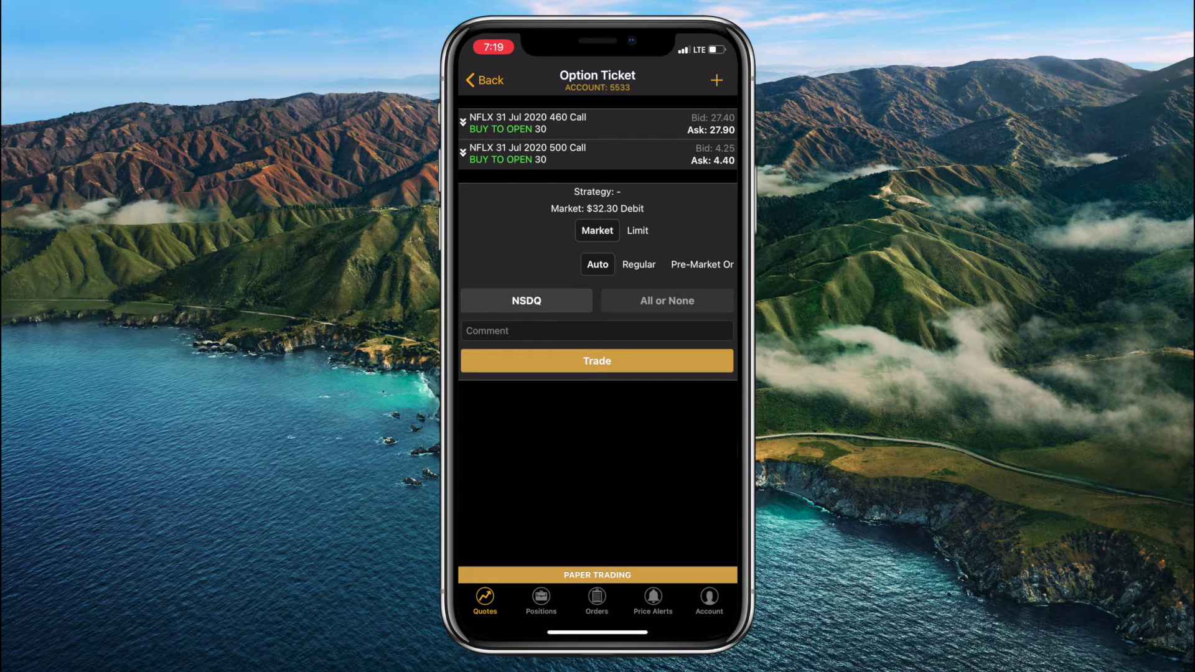
Expand both call legs and set the 500 call leg to Sell To Open.
click(528, 122)
click(528, 260)
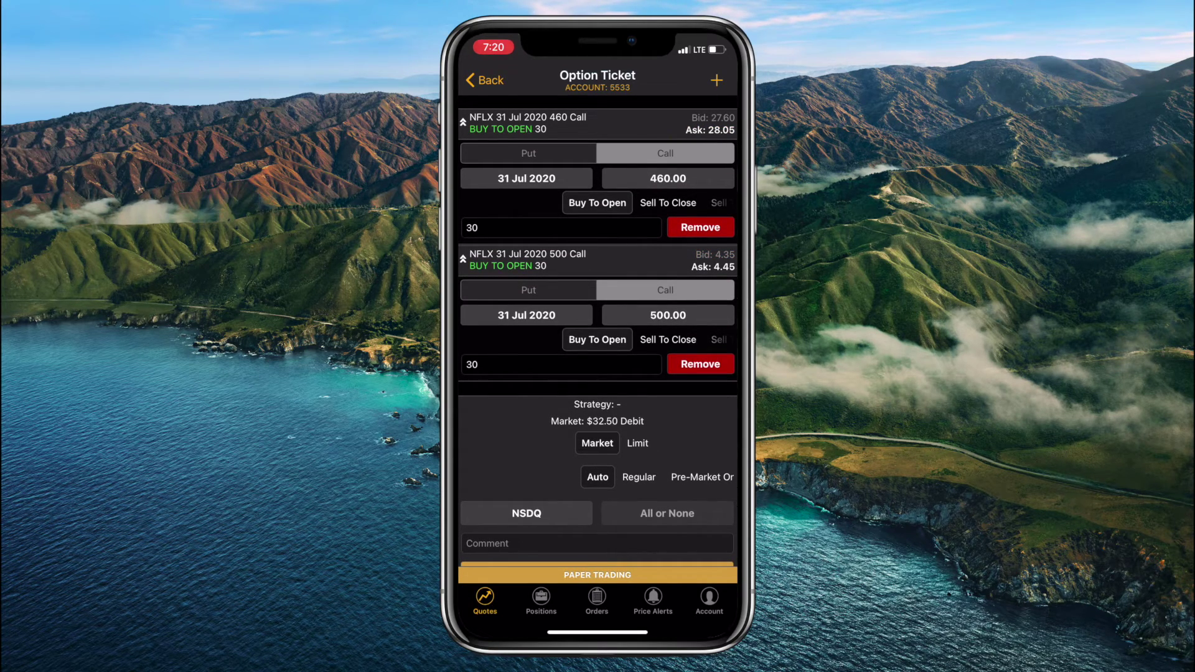
click(668, 339)
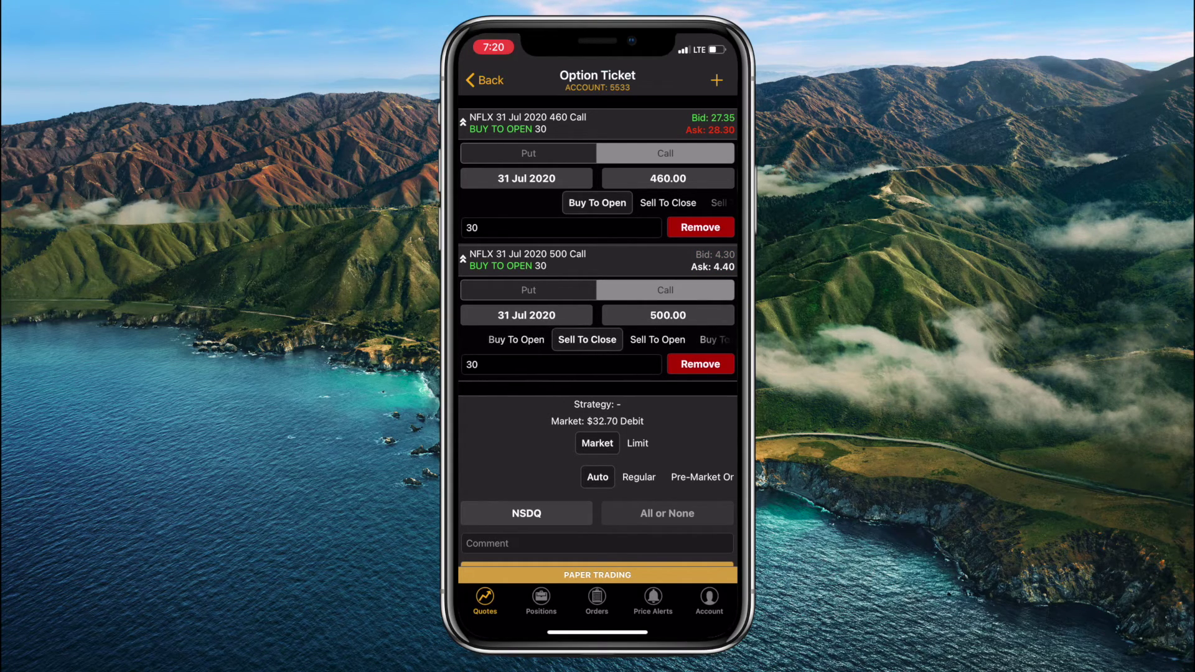
click(642, 339)
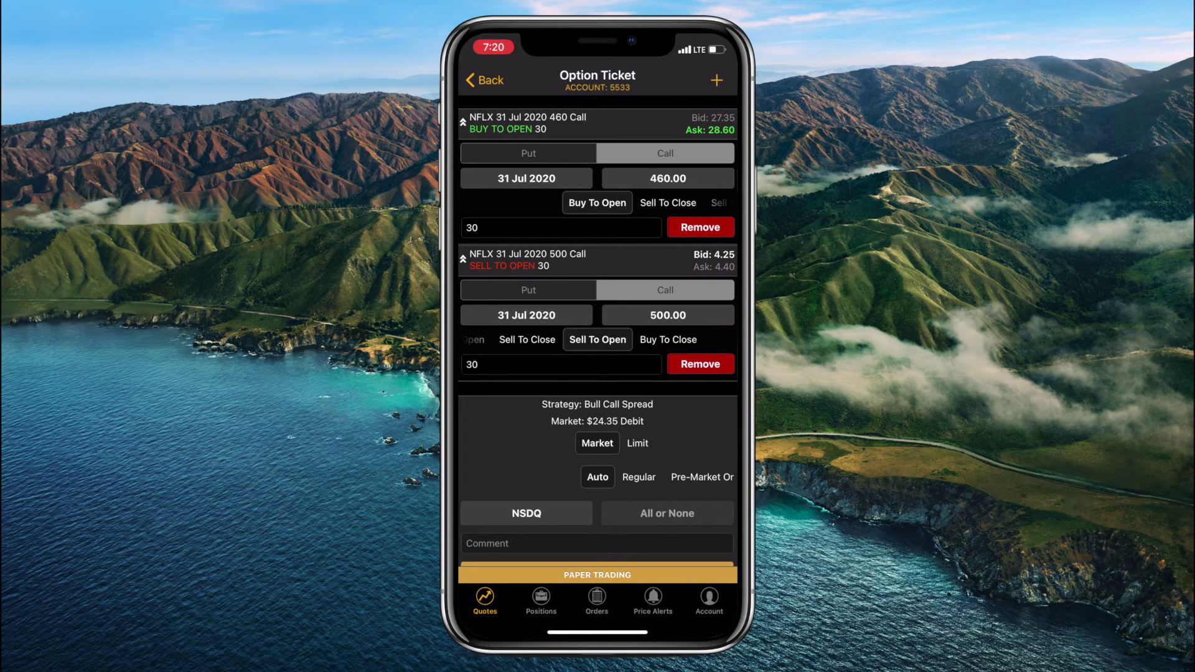
Keep the spread order at Market with the Auto trading session.
click(633, 444)
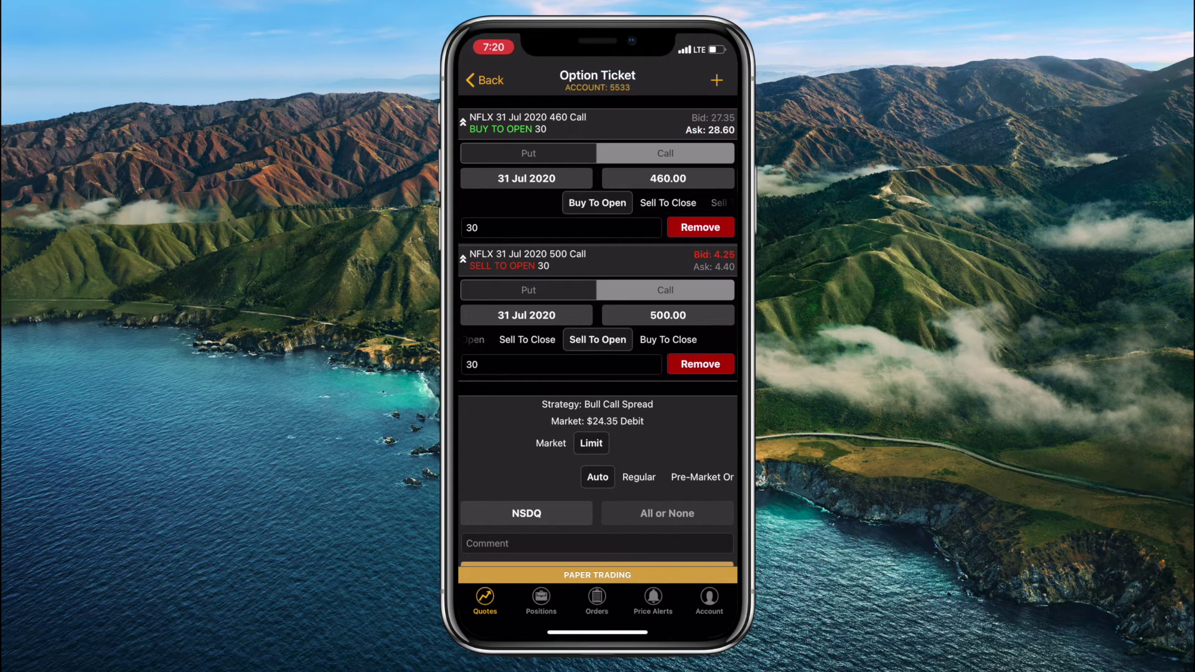
click(553, 444)
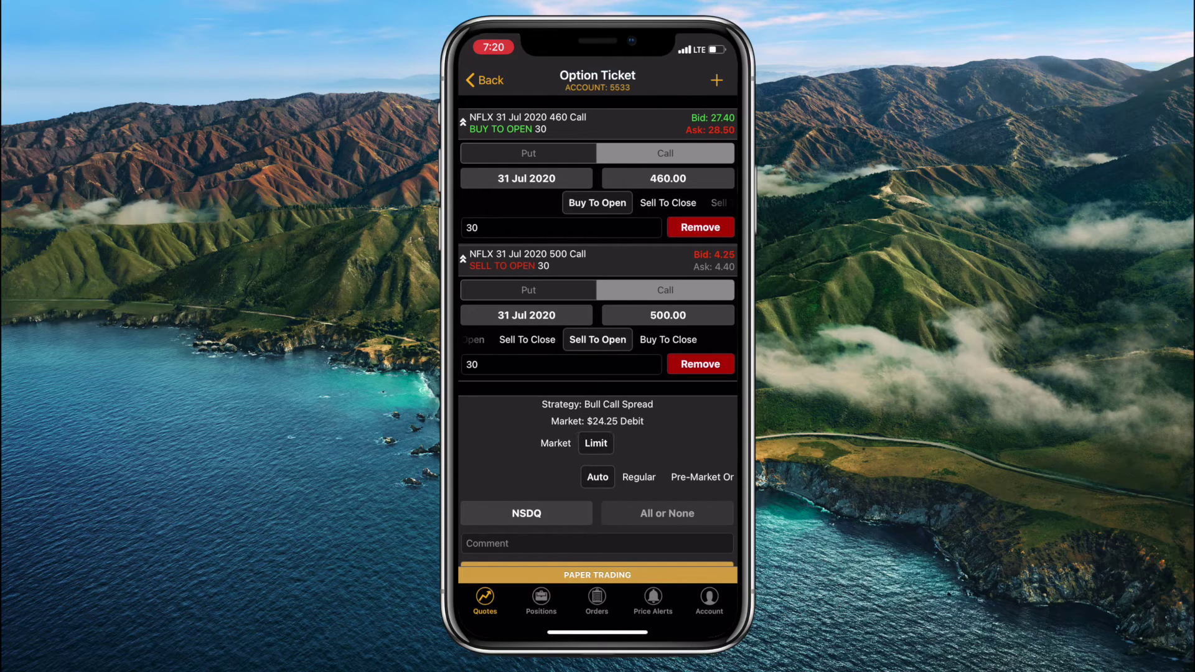
click(639, 477)
click(670, 476)
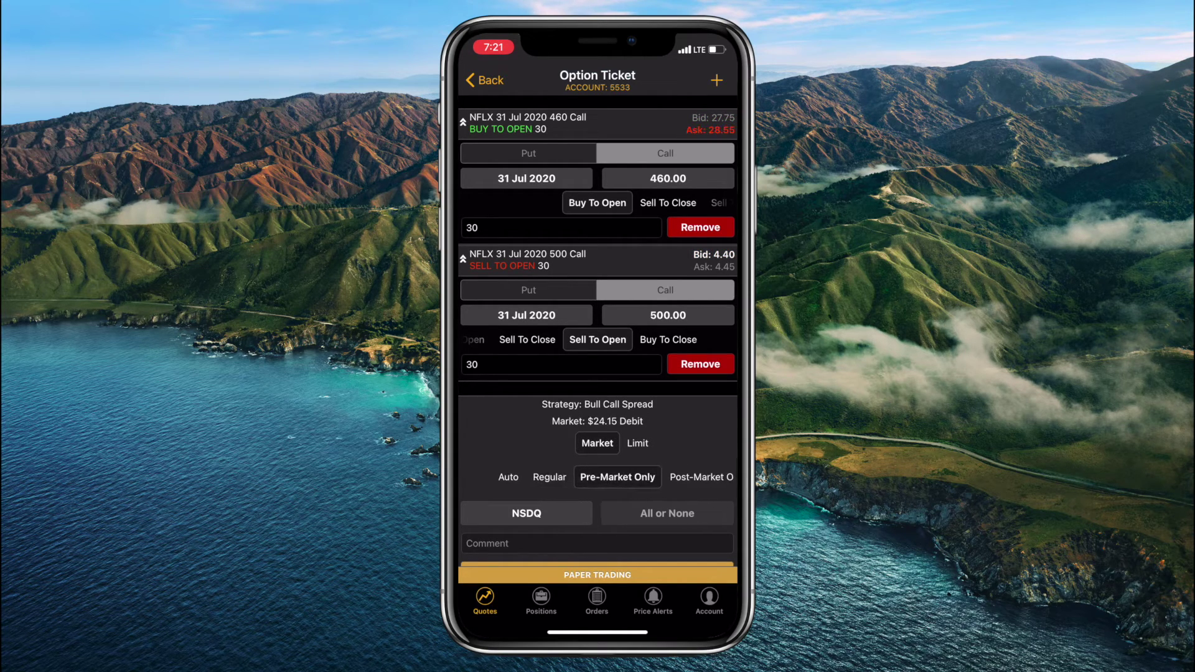
click(658, 477)
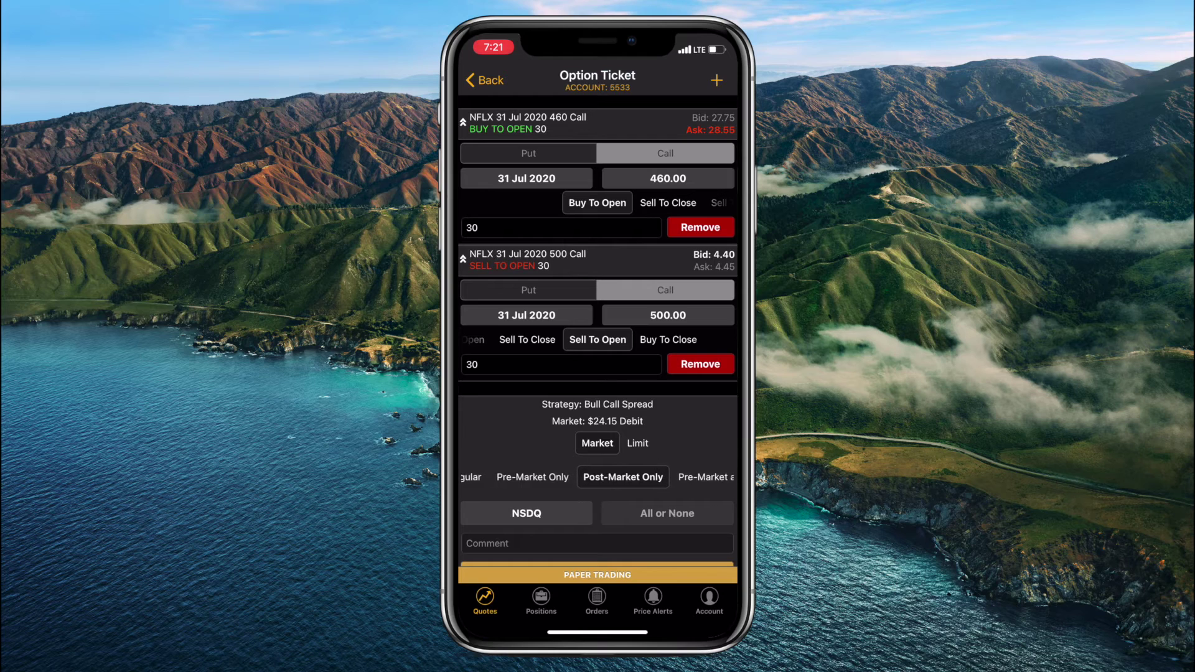
click(716, 476)
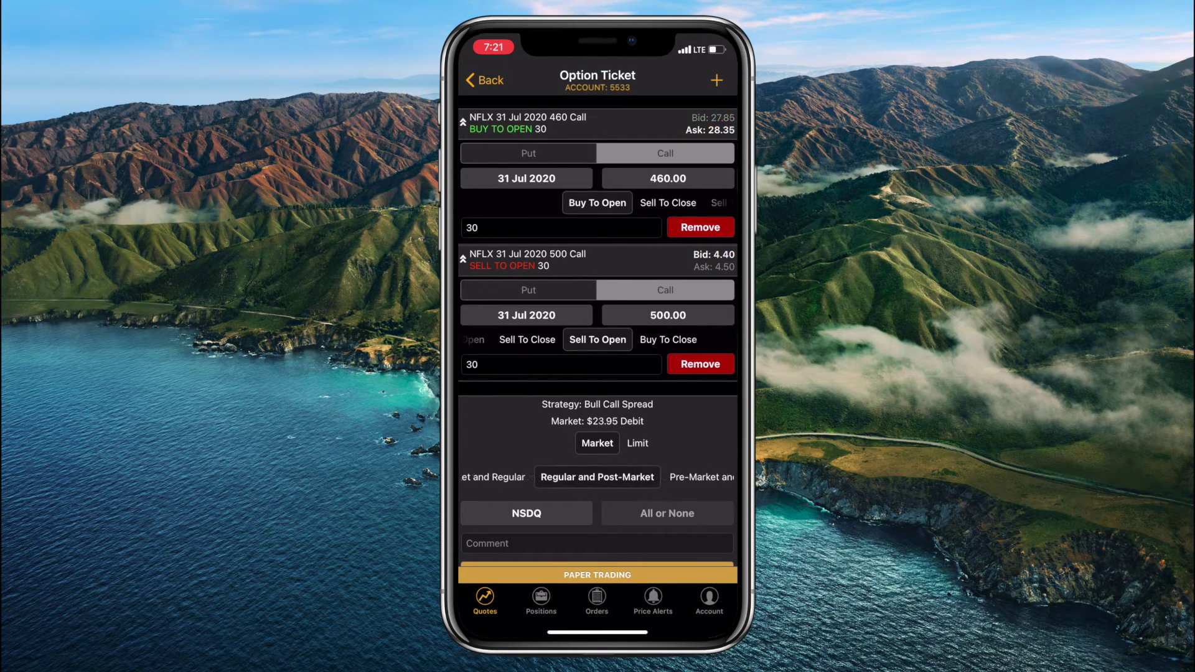
click(501, 477)
click(495, 477)
click(474, 477)
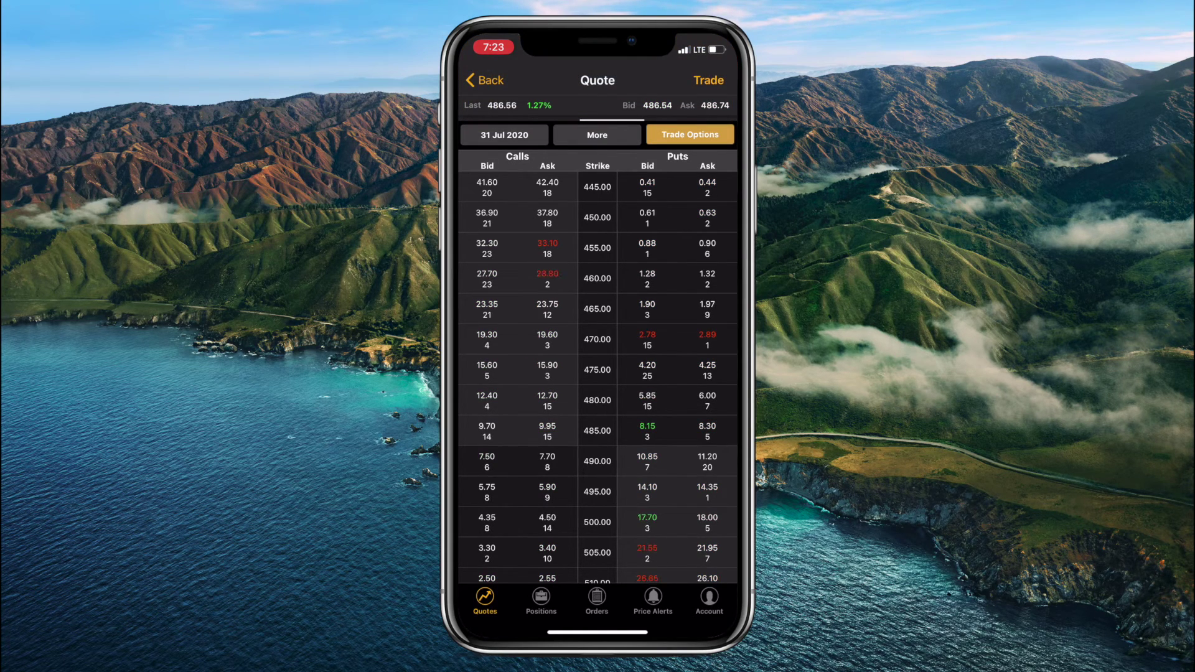
Expand the NFLX Spread row in Orders to see its 460 and 500 call legs.
click(596, 601)
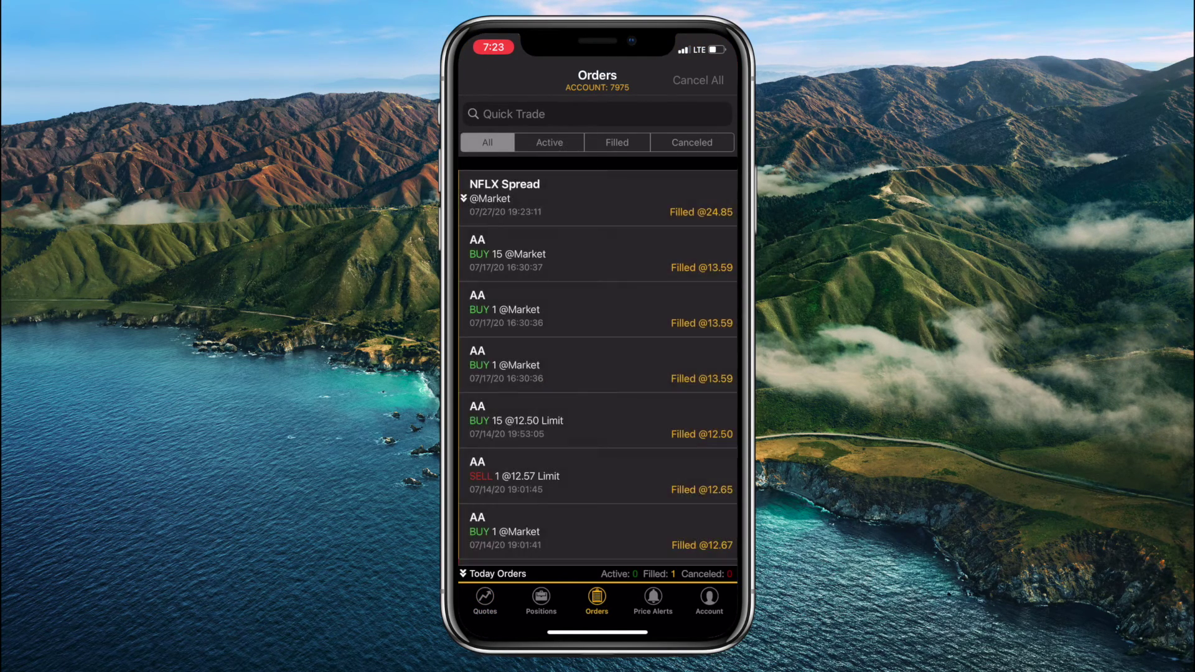
click(597, 198)
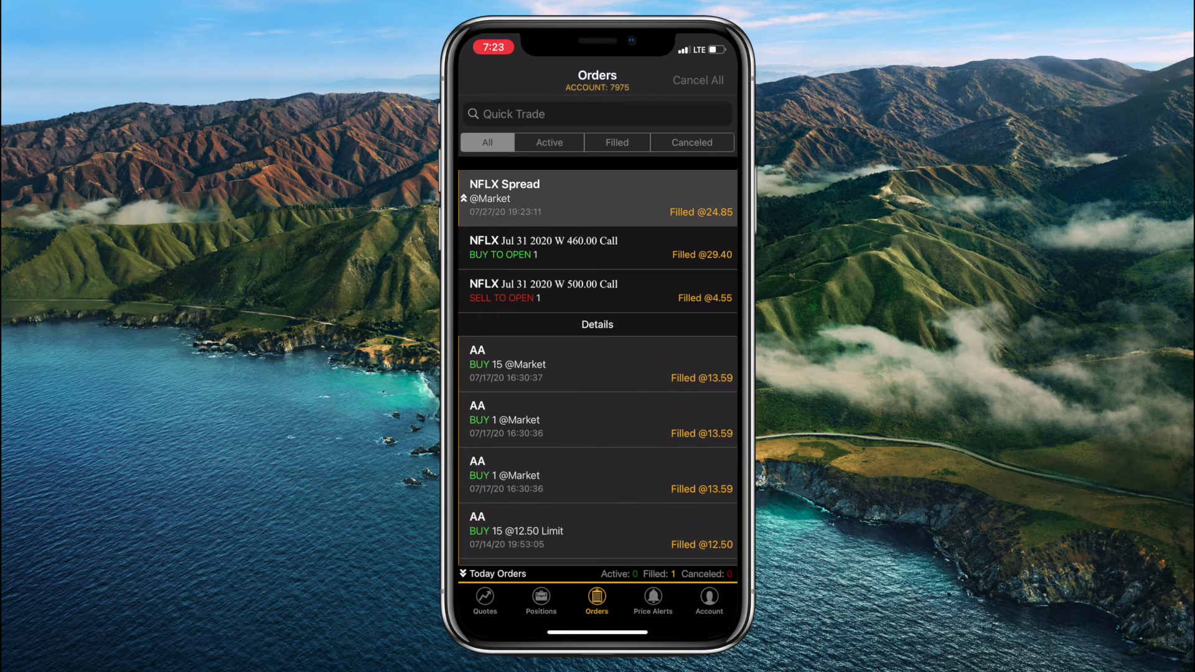